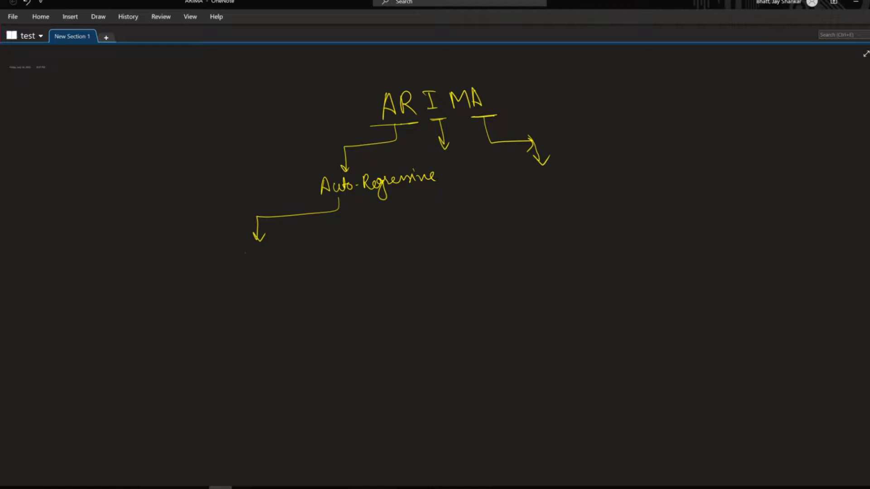
Handwrite the autoregressive equation starting with y_t = σ y_t under the arrow leading from Auto-Regressive
{"action": "left_click", "coordinate": [254, 269]}
{"action": "mouse_move", "coordinate": [248, 271]}
{"action": "left_mouse_down"}
{"action": "mouse_move", "coordinate": [240, 268]}
{"action": "mouse_move", "coordinate": [278, 268]}
{"action": "left_mouse_up"}
{"action": "left_click_drag", "start_coordinate": [301, 257], "coordinate": [326, 272]}
{"action": "left_click_drag", "start_coordinate": [337, 264], "coordinate": [340, 270]}
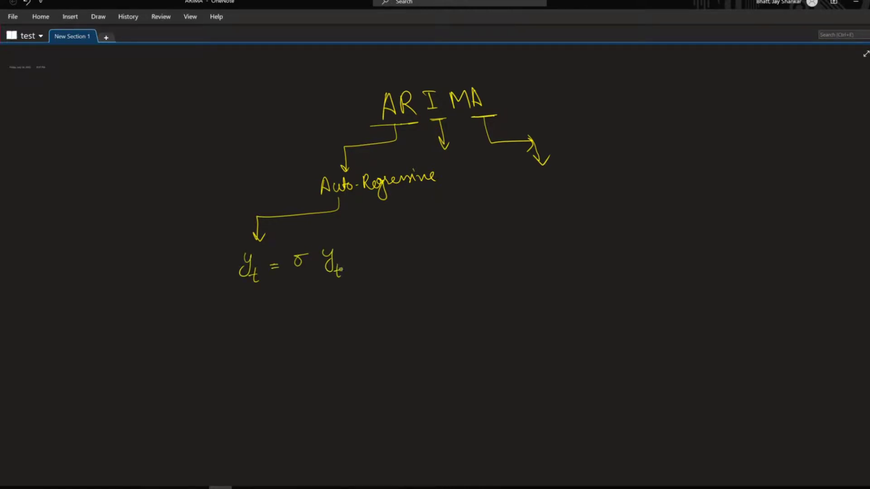
{"action": "mouse_move", "coordinate": [399, 247]}
{"action": "left_mouse_down"}
{"action": "mouse_move", "coordinate": [391, 256]}
{"action": "mouse_move", "coordinate": [401, 263]}
{"action": "left_mouse_up"}
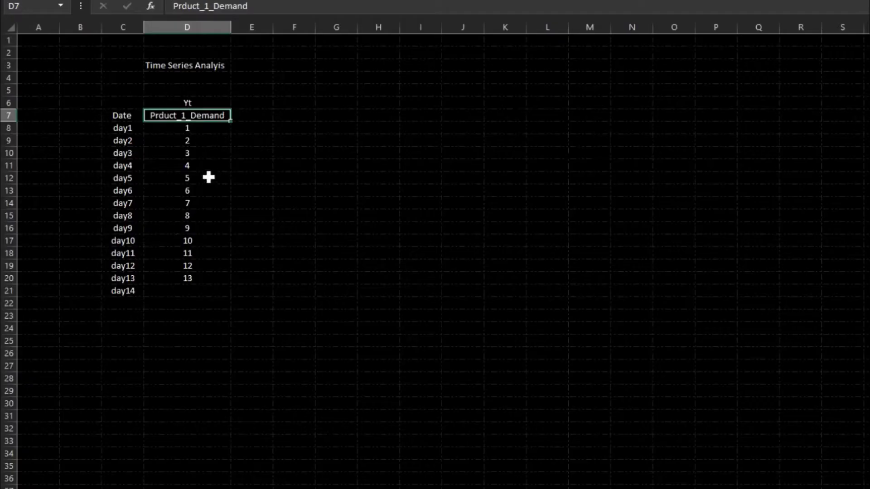
Switch to the Excel worksheet and examine the Date and Prduct_1_Demand data from day1 to day14 and the Yt heading
{"action": "left_click_drag", "start_coordinate": [129, 115], "coordinate": [179, 292]}
{"action": "left_click", "coordinate": [180, 286]}
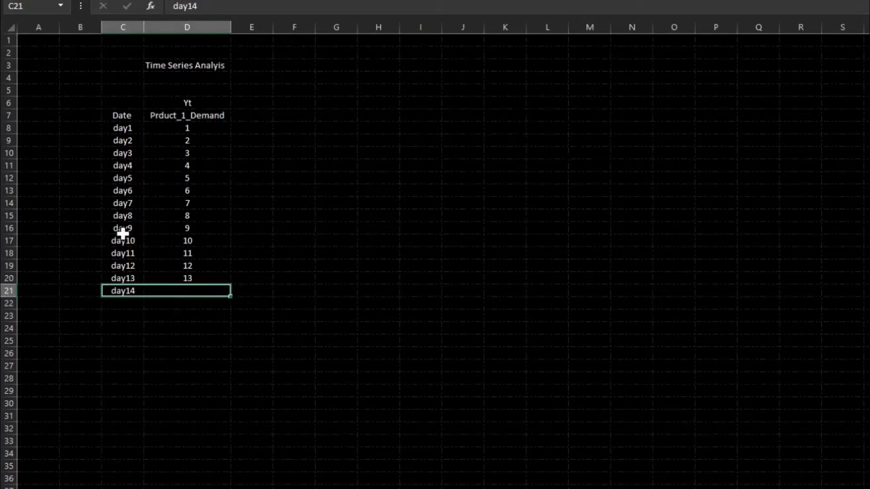
{"action": "left_click_drag", "start_coordinate": [123, 127], "coordinate": [204, 280]}
{"action": "left_click_drag", "start_coordinate": [132, 291], "coordinate": [192, 294]}
{"action": "left_click", "coordinate": [204, 104]}
{"action": "left_click", "coordinate": [196, 118]}
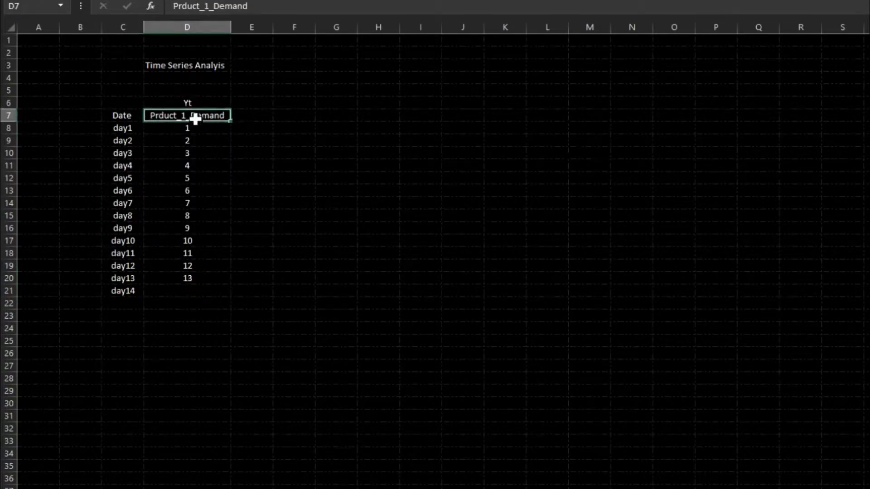
{"action": "left_click", "coordinate": [195, 103]}
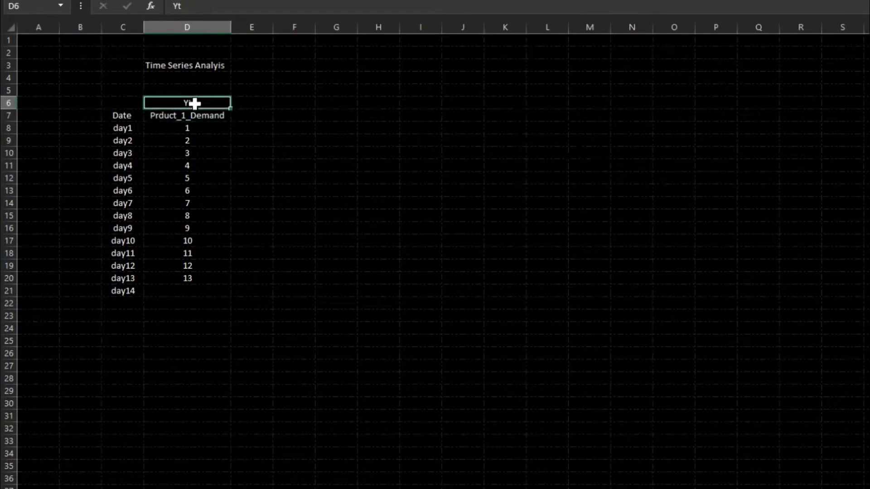
Enter the heading Yt-1 in cell E6, beside the Yt heading
{"action": "left_click", "coordinate": [256, 104]}
{"action": "type", "text": "y"}
{"action": "key", "text": "BackSpace"}
{"action": "type", "text": "Yt-1"}
{"action": "key", "text": "Return"}
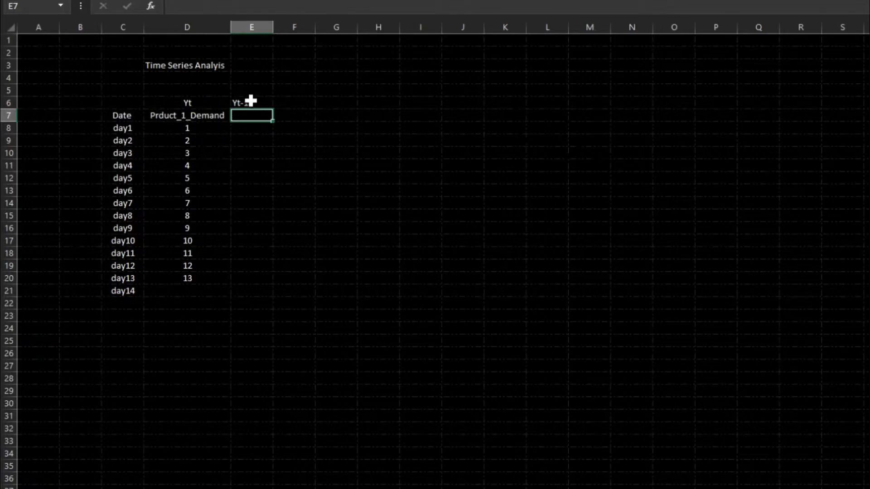
Enter day1's demand of 1 as the day2 lag value in cell E9
{"action": "left_click", "coordinate": [208, 129]}
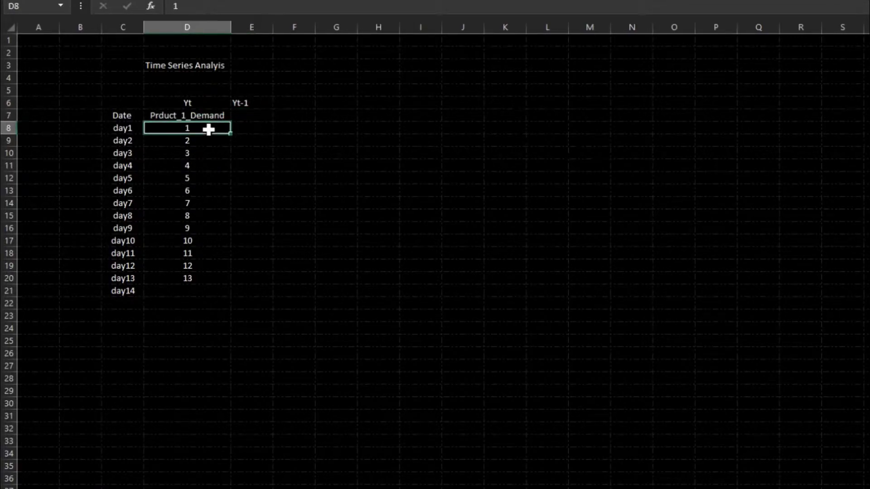
{"action": "left_click", "coordinate": [250, 140]}
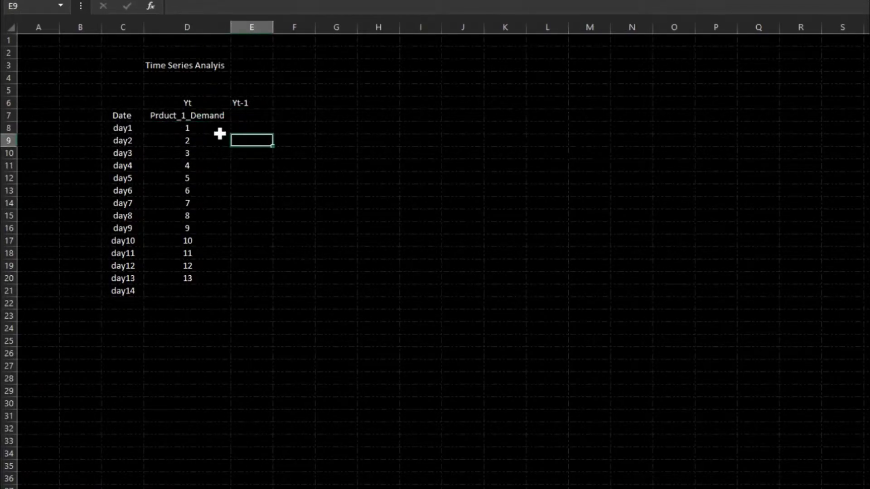
{"action": "left_click", "coordinate": [213, 129]}
{"action": "left_click", "coordinate": [253, 142]}
{"action": "type", "text": "1"}
{"action": "key", "text": "Return"}
{"action": "key", "text": "Left"}
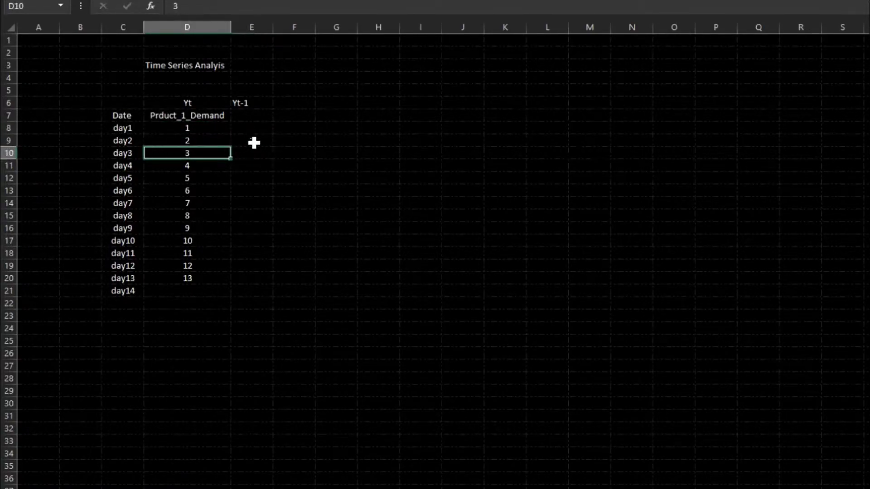
{"action": "key", "text": "Up"}
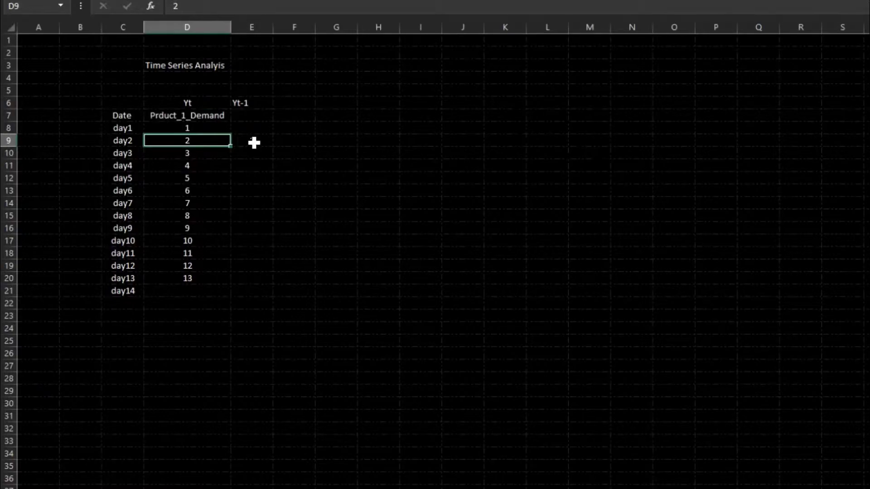
Enter day2's demand of 2 as the day3 lag value in cell E10
{"action": "key", "text": "Down"}
{"action": "key", "text": "Right"}
{"action": "type", "text": "1"}
{"action": "key", "text": "ctrl+Return"}
{"action": "key", "text": "Down"}
{"action": "key", "text": "Up"}
{"action": "type", "text": "2"}
{"action": "key", "text": "Return"}
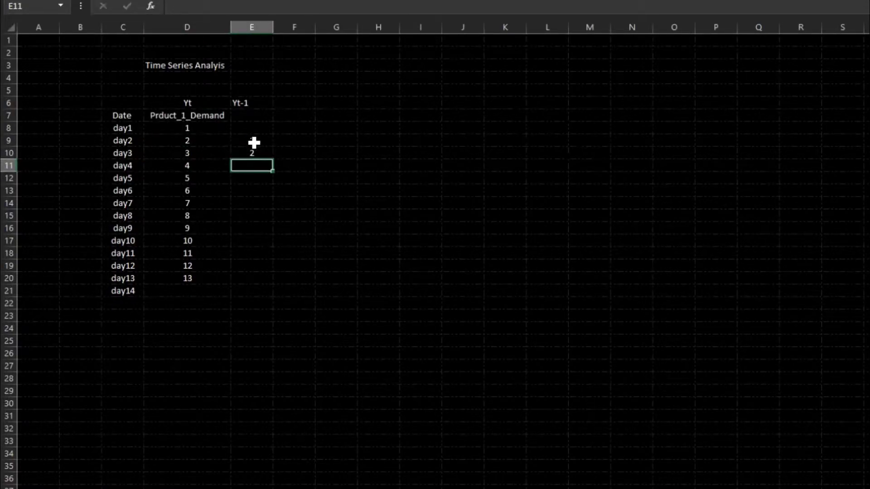
Enter 3 as the day4 lag value in E11 and fill the Yt-1 series down to 13 at day14
{"action": "key", "text": "Left"}
{"action": "key", "text": "Up"}
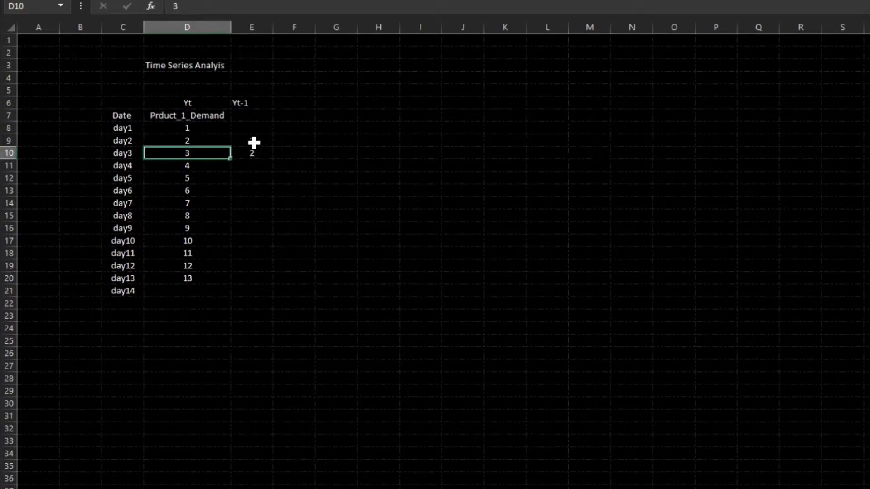
{"action": "key", "text": "Right"}
{"action": "key", "text": "Down"}
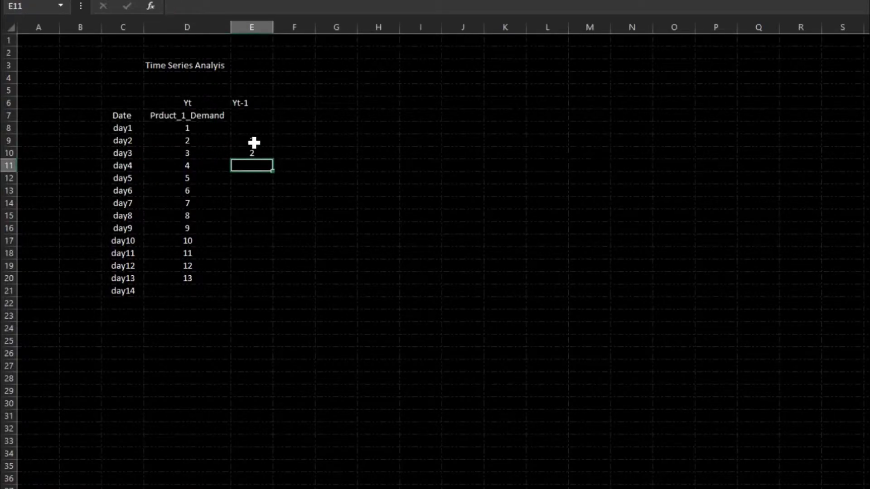
{"action": "type", "text": "3"}
{"action": "key", "text": "Return"}
{"action": "left_click_drag", "start_coordinate": [253, 141], "coordinate": [272, 298]}
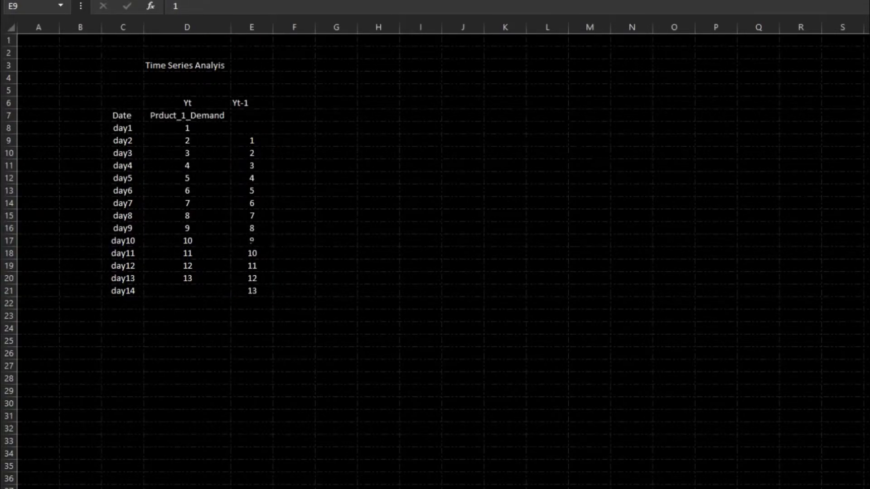
Label cell F5 as sigma and enter 1 as its value in G5
{"action": "left_click", "coordinate": [294, 115]}
{"action": "key", "text": "alt+Tab"}
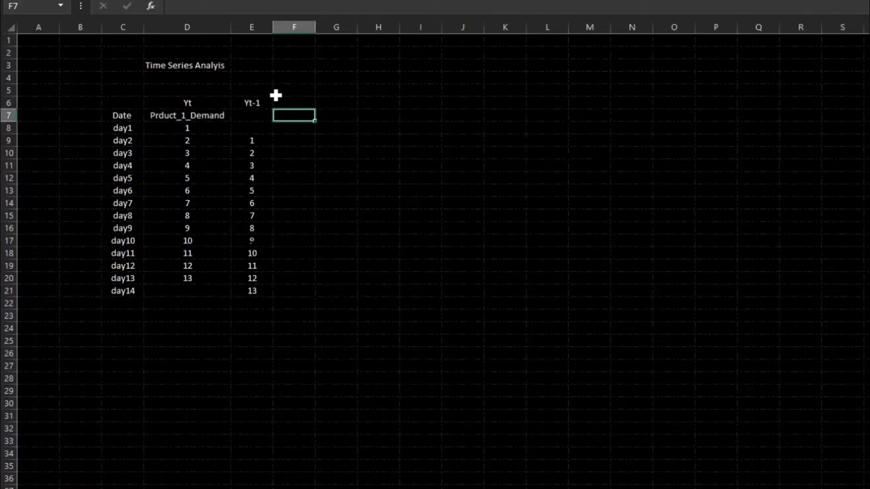
{"action": "left_click", "coordinate": [281, 92]}
{"action": "type", "text": "sigma"}
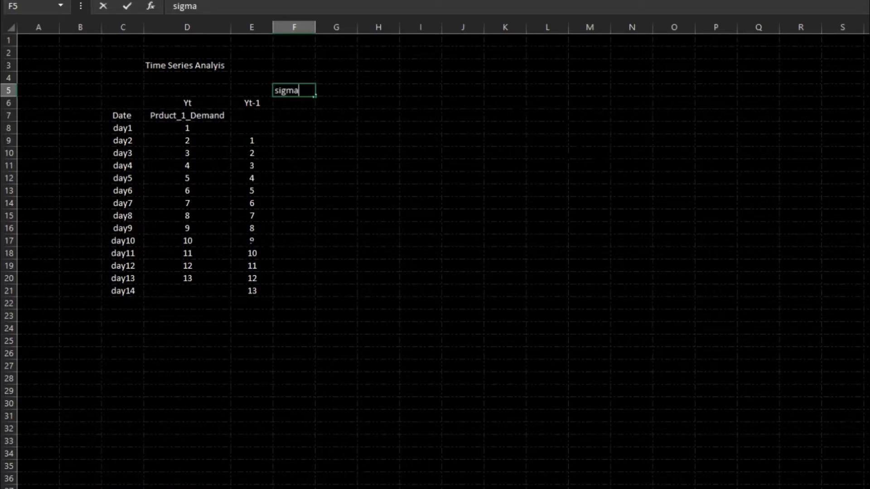
{"action": "key", "text": "Return"}
{"action": "left_click", "coordinate": [281, 92]}
{"action": "key", "text": "Right"}
{"action": "type", "text": "1"}
{"action": "key", "text": "Return"}
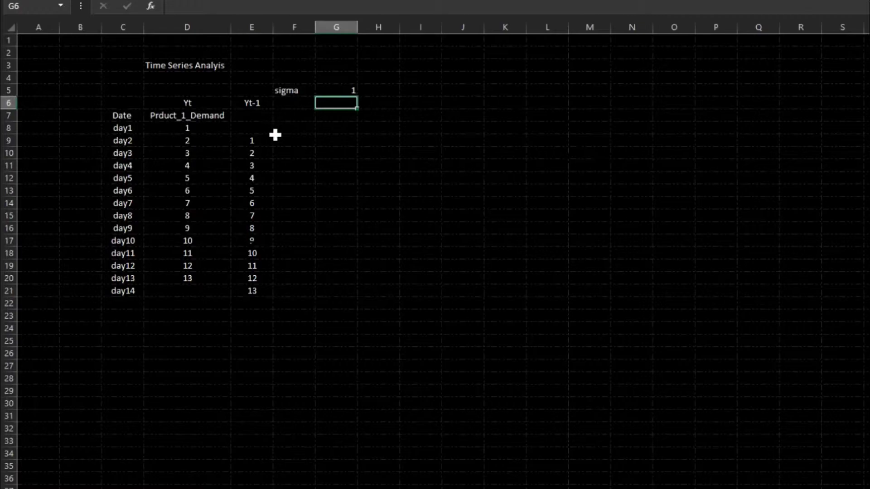
Examine how day2's Yt and Yt-1 values relate to day1's demand
{"action": "left_click", "coordinate": [283, 139]}
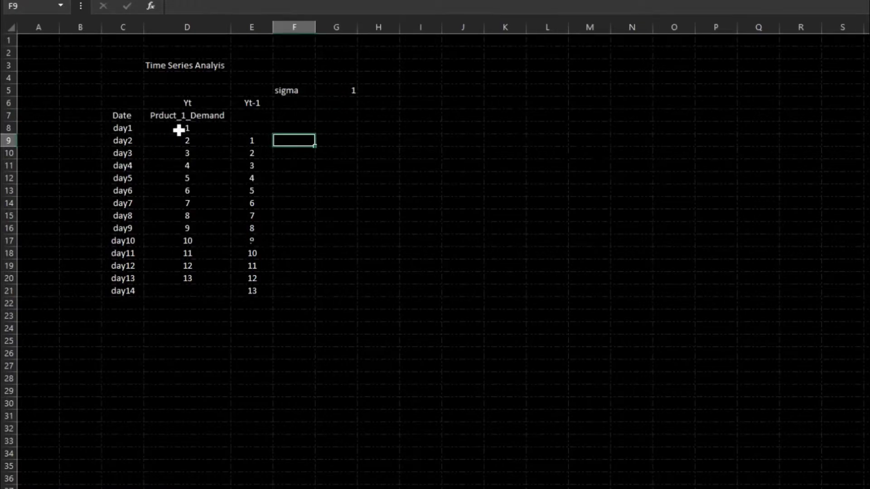
{"action": "left_click", "coordinate": [136, 141]}
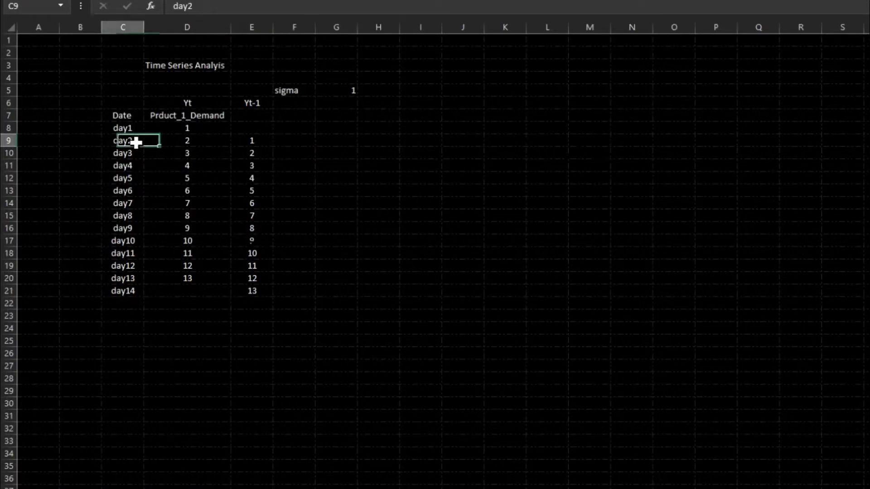
{"action": "left_click", "coordinate": [157, 129]}
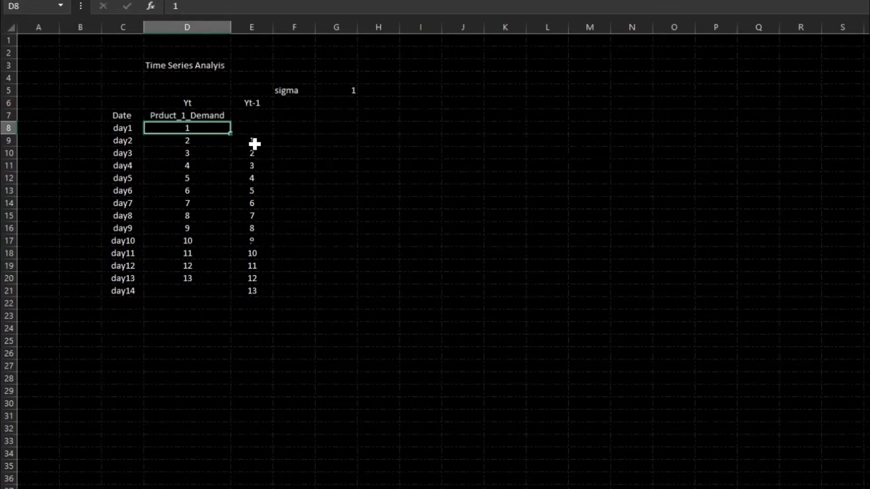
{"action": "left_click", "coordinate": [254, 142]}
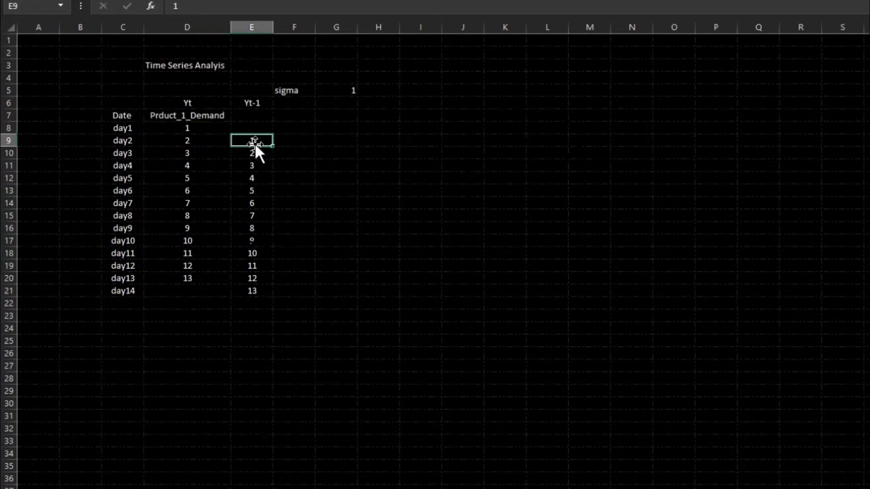
{"action": "left_click", "coordinate": [188, 140]}
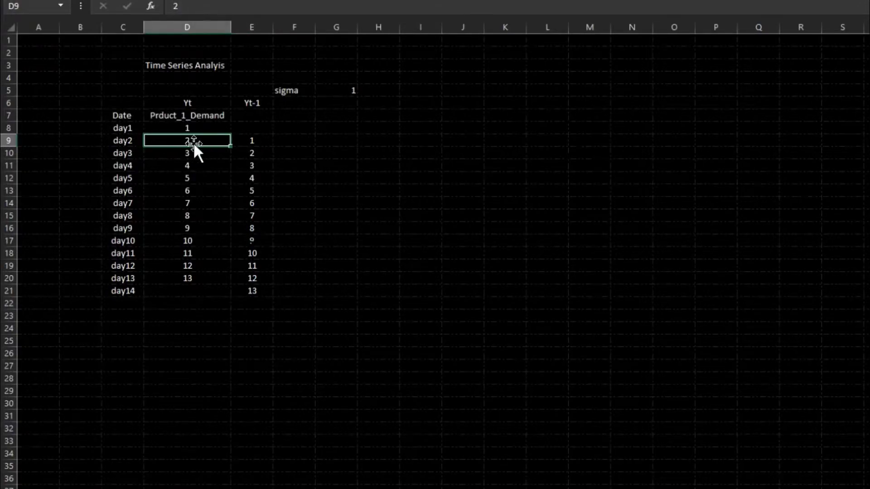
{"action": "left_click", "coordinate": [249, 141]}
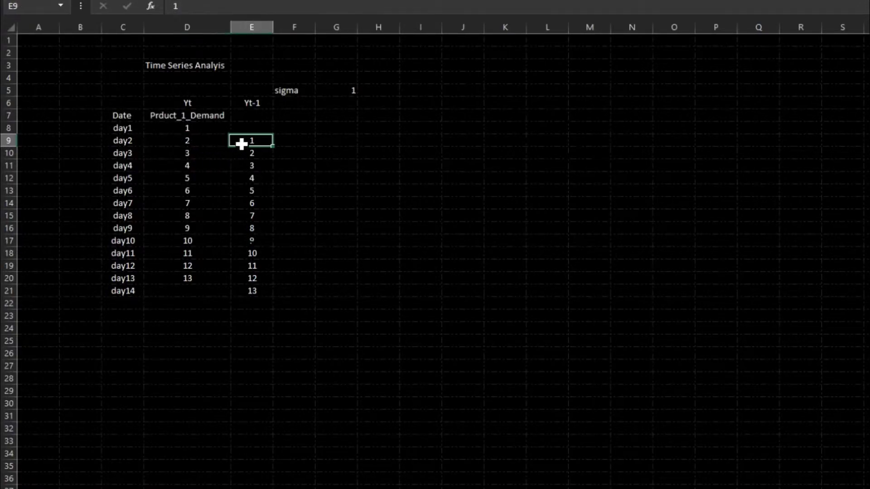
{"action": "left_click", "coordinate": [182, 105]}
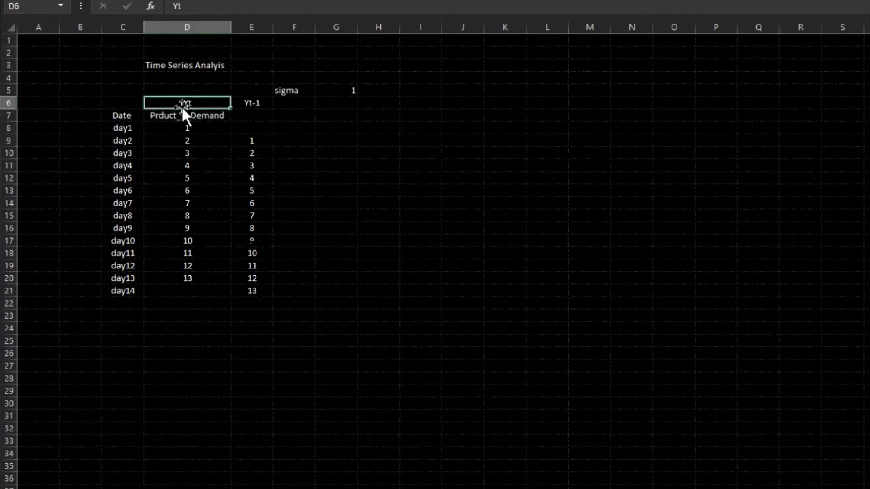
{"action": "left_click", "coordinate": [188, 141]}
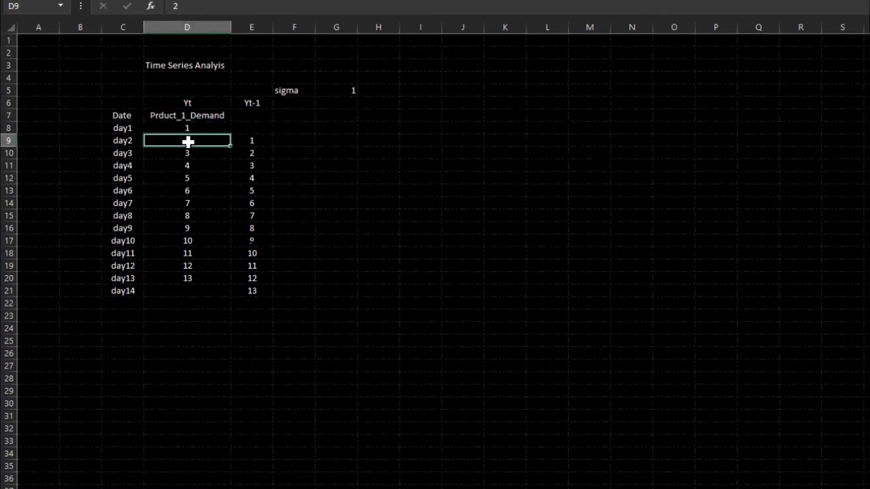
{"action": "left_click", "coordinate": [256, 103]}
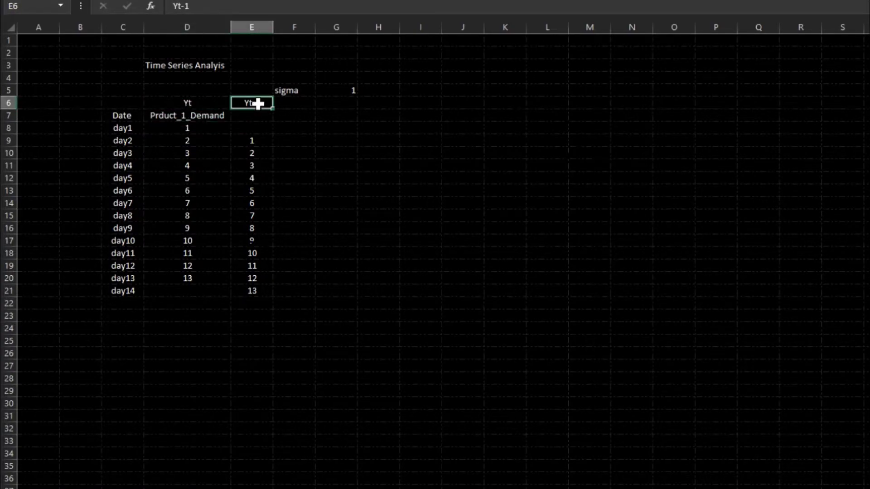
Enter the formula =E9*1 in F9 to multiply day2's Yt-1 value by sigma
{"action": "left_click", "coordinate": [294, 143]}
{"action": "type", "text": "="}
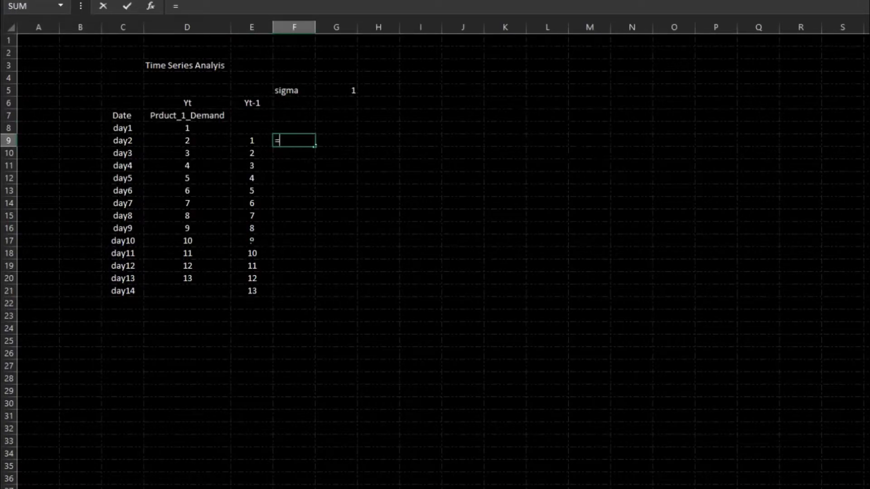
{"action": "left_click", "coordinate": [258, 142]}
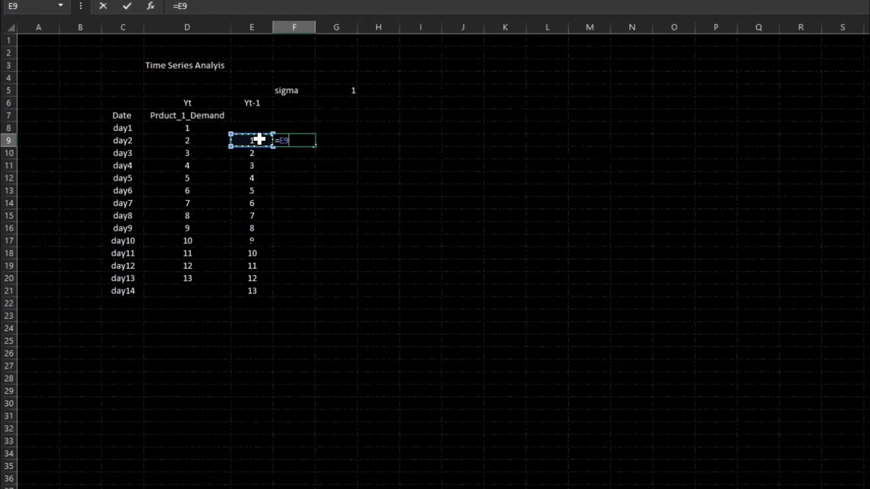
{"action": "type", "text": "*"}
{"action": "left_click", "coordinate": [330, 89]}
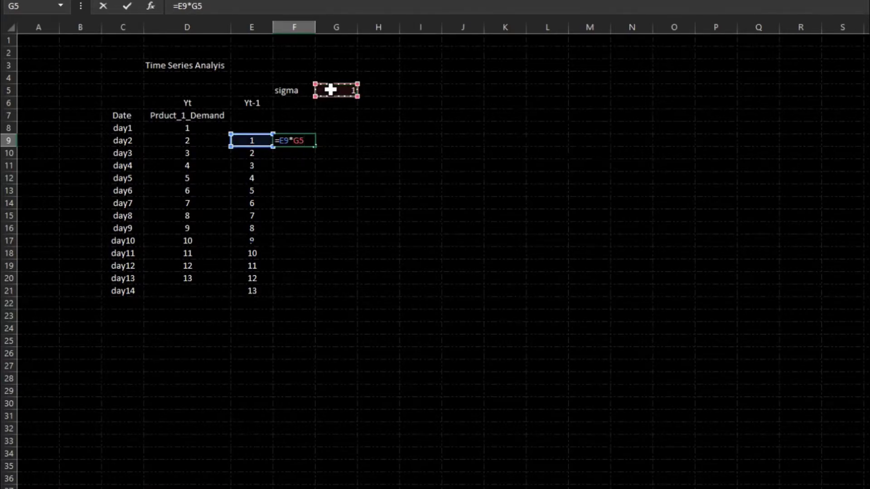
{"action": "key", "text": "BackSpace"}
{"action": "key", "text": "BackSpace"}
{"action": "type", "text": "1"}
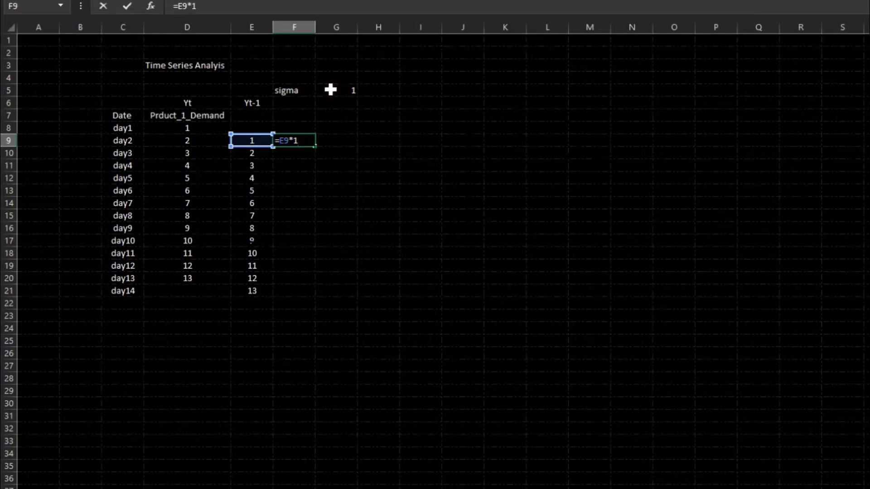
{"action": "key", "text": "Return"}
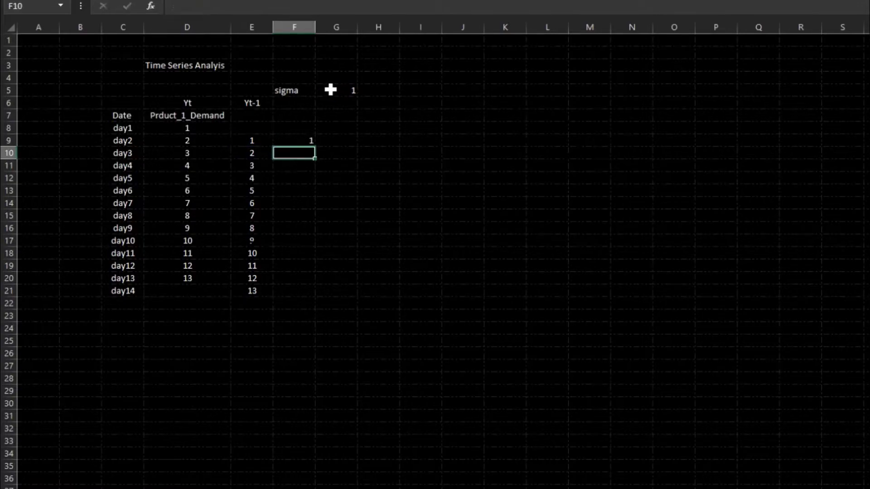
Enter the heading Y_predicted in cell F6, above the day2 prediction
{"action": "left_click", "coordinate": [305, 141]}
{"action": "left_click", "coordinate": [306, 116]}
{"action": "left_click", "coordinate": [303, 102]}
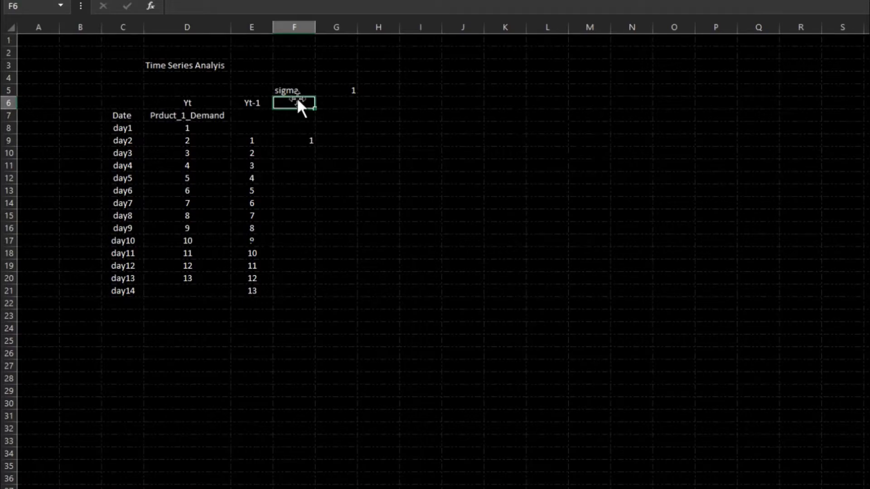
{"action": "type", "text": "Y_predicted"}
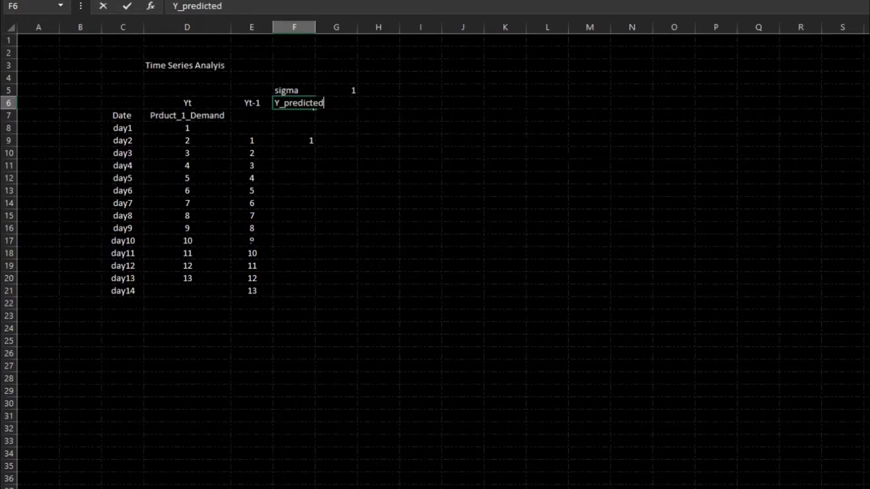
{"action": "key", "text": "Return"}
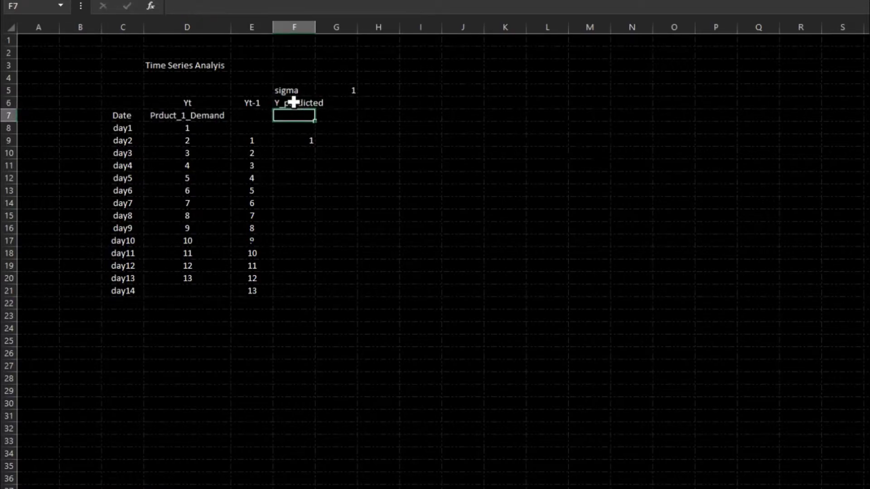
Enter 1 as the day2 predicted value in cell F9
{"action": "left_click", "coordinate": [299, 141]}
{"action": "type", "text": "1"}
{"action": "key", "text": "Return"}
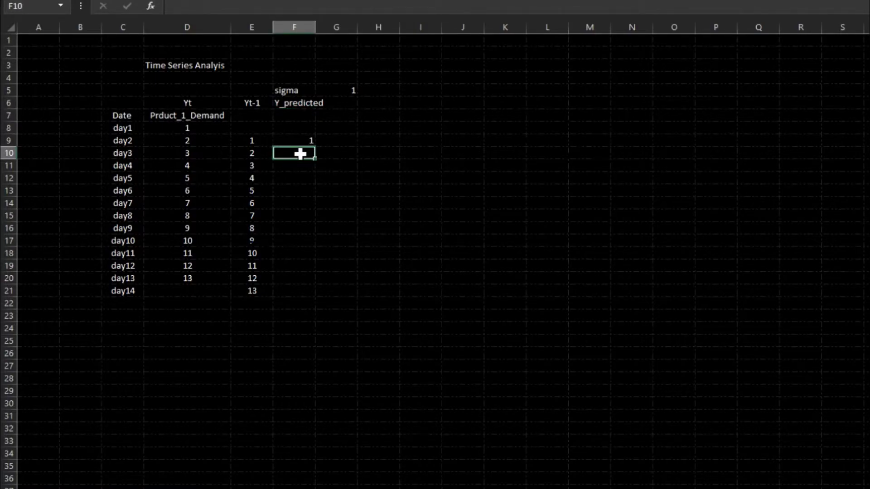
Enter =E10*1 in F10 as day3's prediction and fill the prediction formula down through day13
{"action": "type", "text": "="}
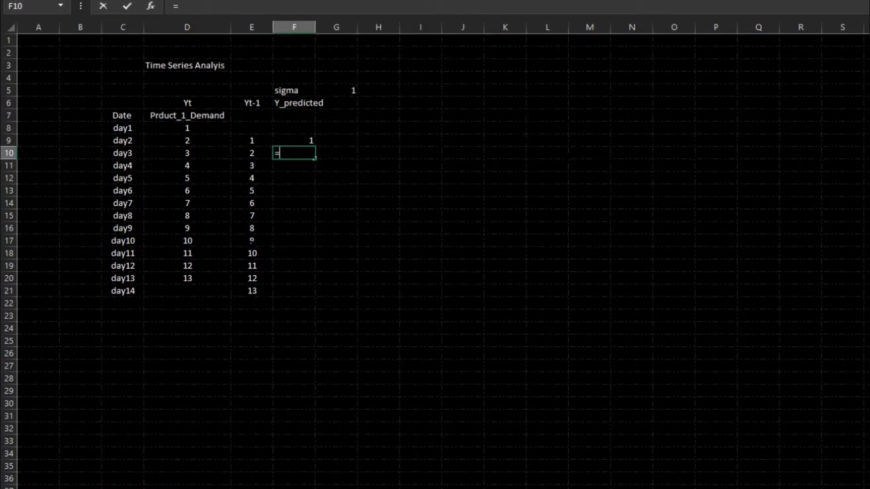
{"action": "left_click", "coordinate": [252, 150]}
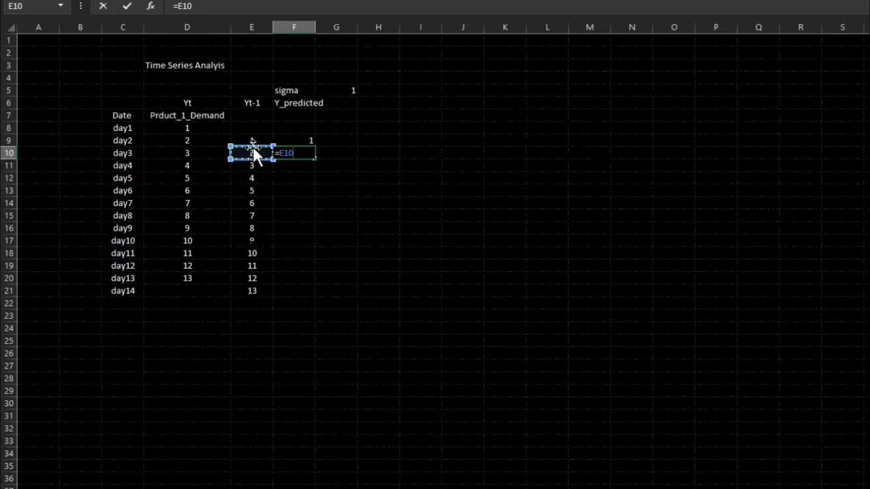
{"action": "type", "text": "*1"}
{"action": "key", "text": "Return"}
{"action": "left_click", "coordinate": [294, 153]}
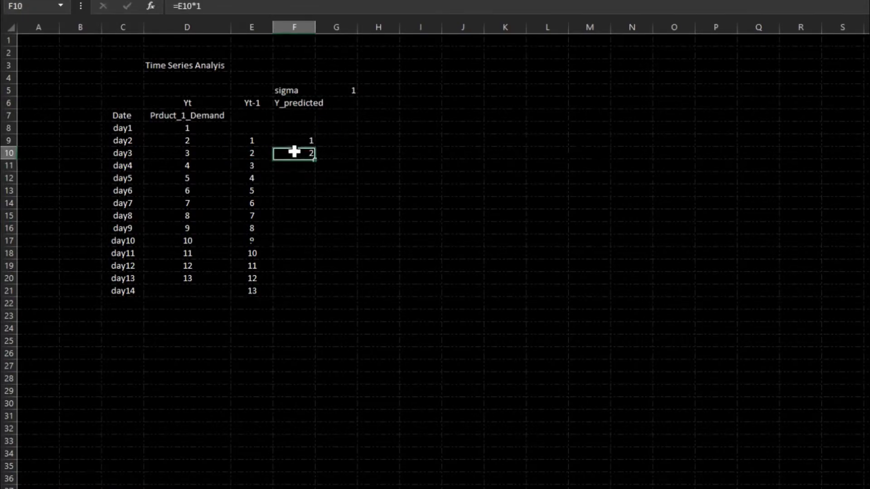
{"action": "left_click_drag", "start_coordinate": [316, 156], "coordinate": [309, 282]}
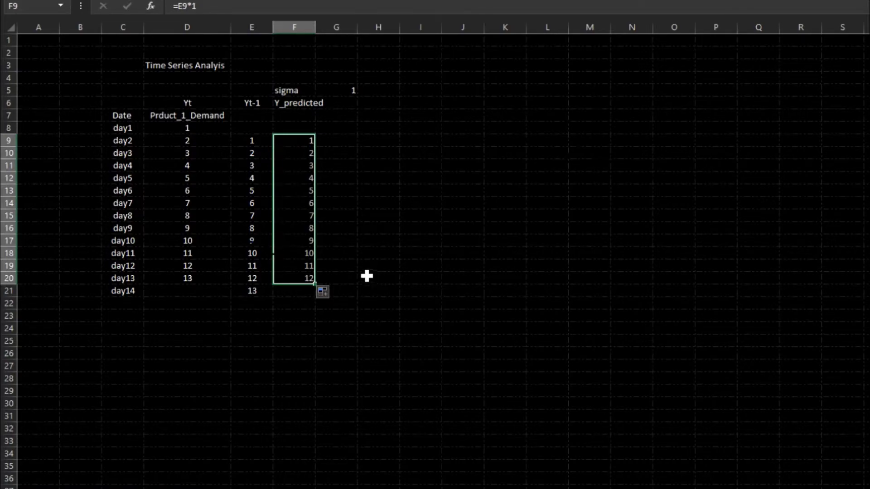
Enter =13*1 in F21 as the day14 prediction and add the heading error in G6
{"action": "left_click", "coordinate": [119, 292]}
{"action": "left_click_drag", "start_coordinate": [143, 292], "coordinate": [163, 290]}
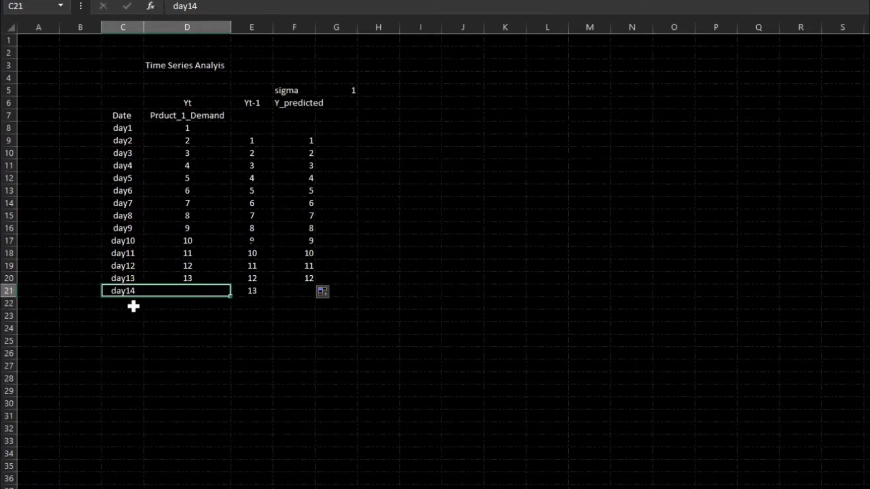
{"action": "left_click", "coordinate": [254, 295]}
{"action": "left_click", "coordinate": [299, 290]}
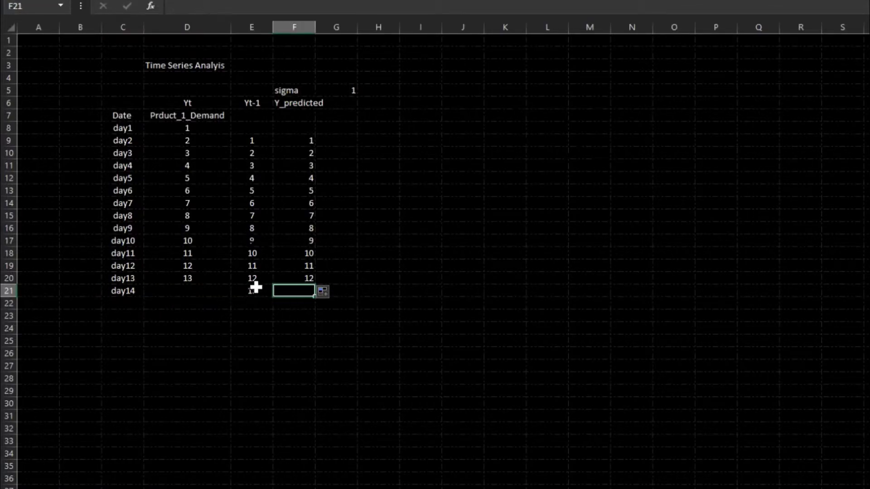
{"action": "left_click", "coordinate": [254, 290]}
{"action": "left_click", "coordinate": [285, 289]}
{"action": "type", "text": "13*1"}
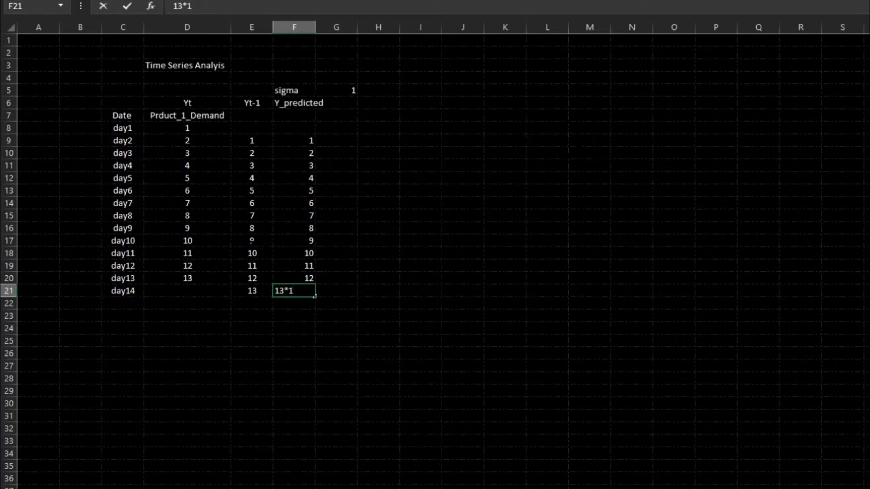
{"action": "key", "text": "Home"}
{"action": "type", "text": "="}
{"action": "key", "text": "Return"}
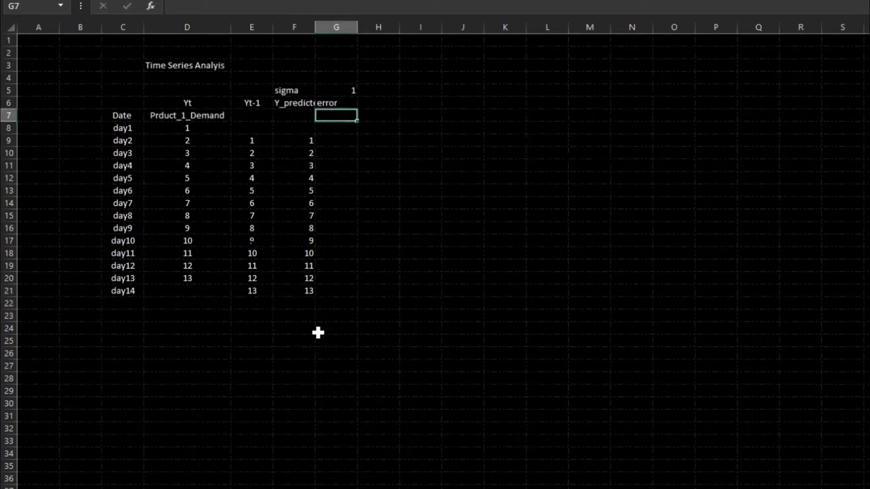
Calculate day2's error in G9 as =F9-D9 and fill the formula down through day13
{"action": "left_click", "coordinate": [298, 289]}
{"action": "key", "text": "Left"}
{"action": "key", "text": "Left"}
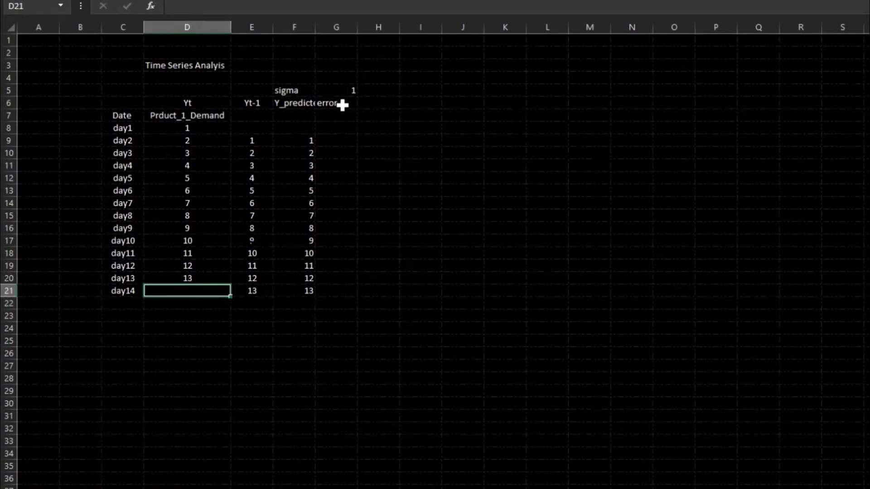
{"action": "left_click", "coordinate": [342, 104]}
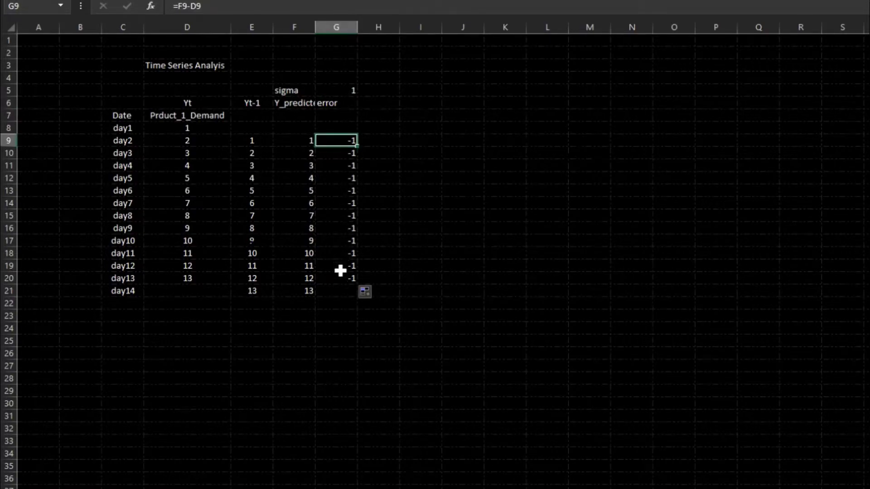
{"action": "left_click_drag", "start_coordinate": [340, 276], "coordinate": [343, 141]}
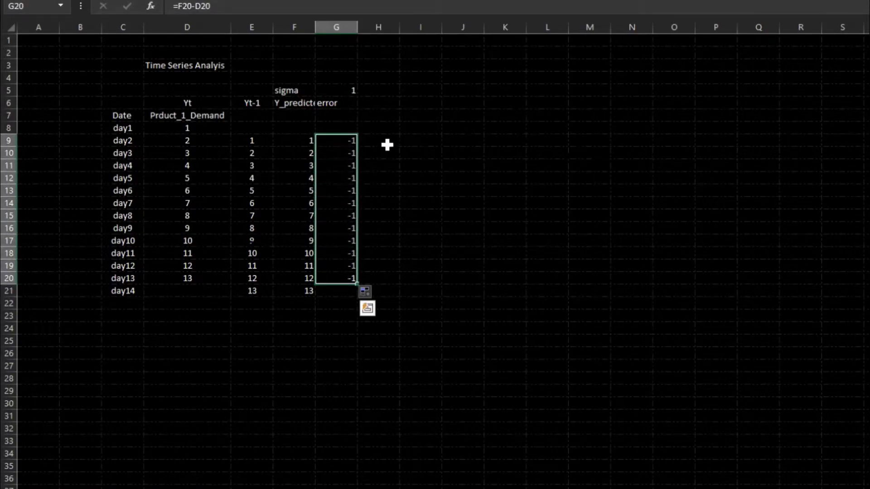
Add a second error heading in H6 and fill the squared error =G9^2 from H9 down through day13
{"action": "left_click", "coordinate": [382, 104]}
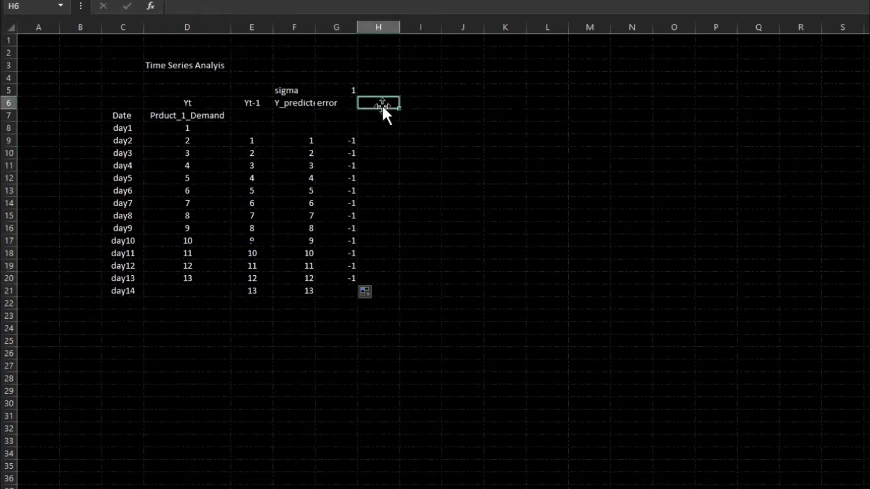
{"action": "type", "text": "error"}
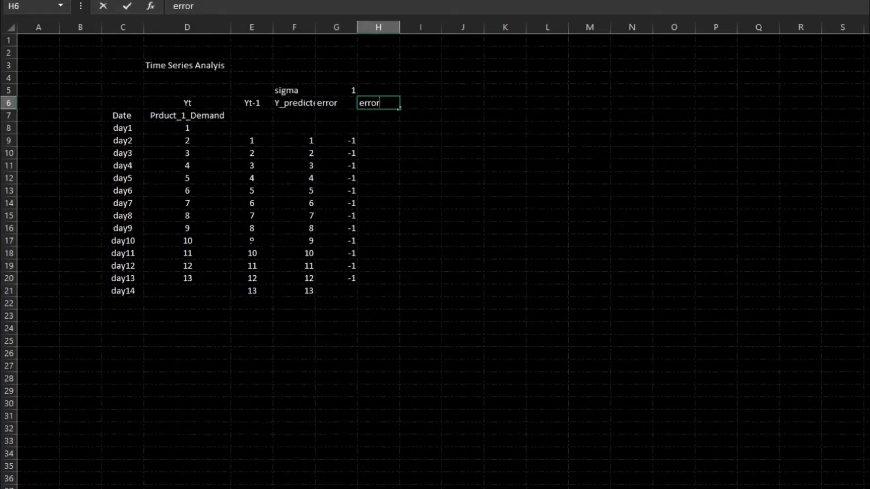
{"action": "key", "text": "Return"}
{"action": "key", "text": "Down"}
{"action": "key", "text": "Down"}
{"action": "type", "text": "="}
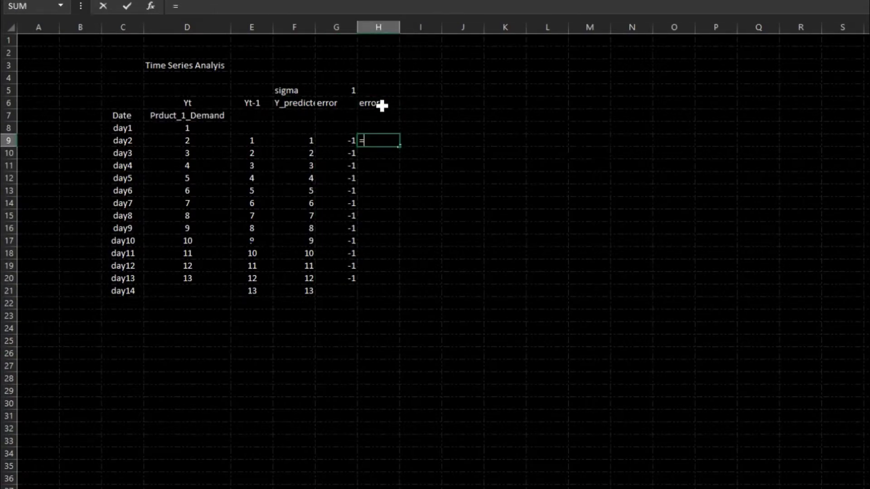
{"action": "key", "text": "Left"}
{"action": "type", "text": "^2"}
{"action": "key", "text": "Return"}
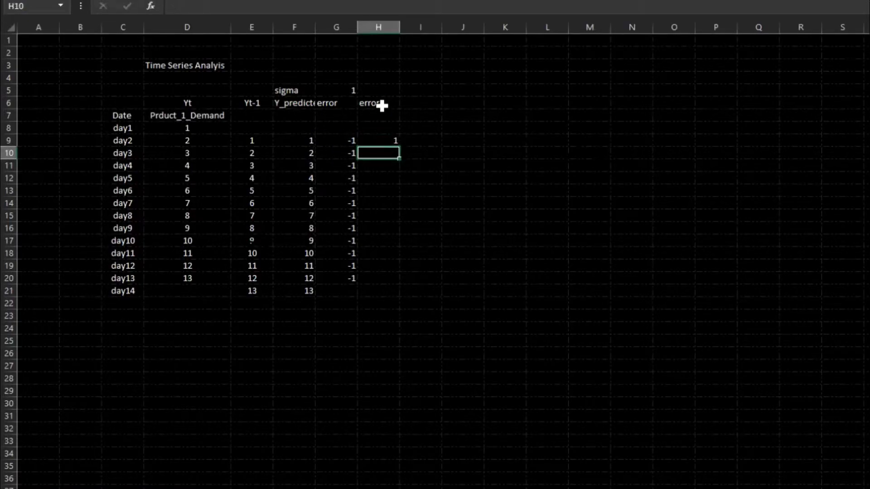
{"action": "left_click", "coordinate": [389, 142]}
{"action": "left_click_drag", "start_coordinate": [401, 144], "coordinate": [388, 281]}
Average the squared errors in H21 with =AVERAGE(H9:H20)
{"action": "left_click", "coordinate": [384, 294]}
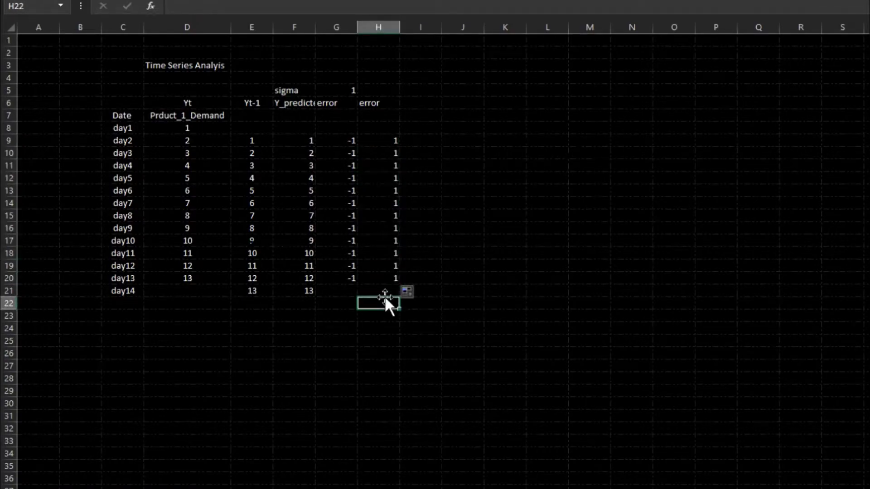
{"action": "type", "text": "="}
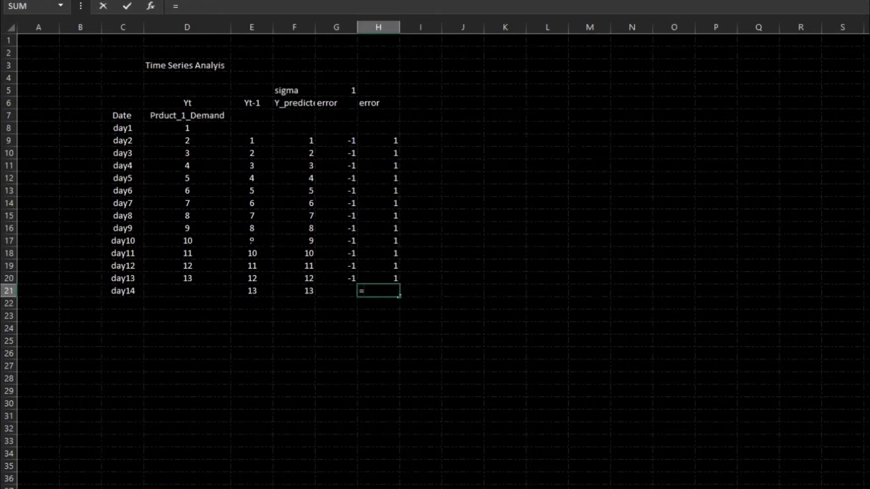
{"action": "type", "text": "ave"}
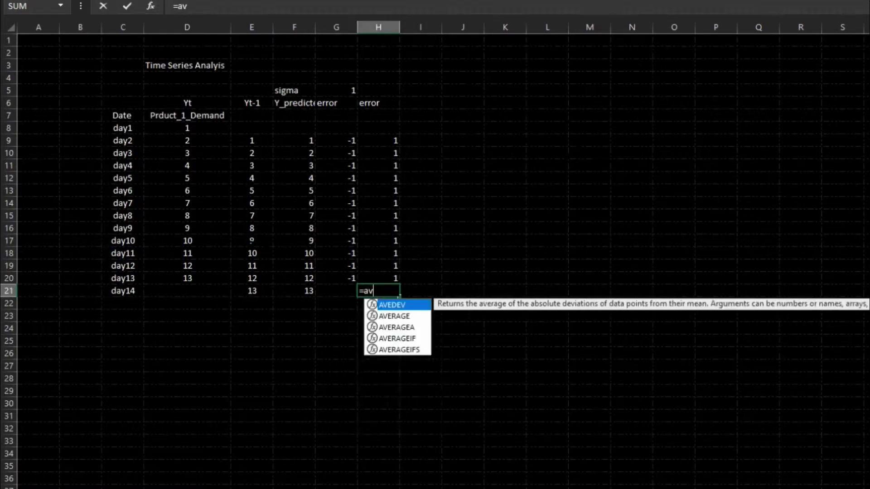
{"action": "double_click", "coordinate": [402, 316]}
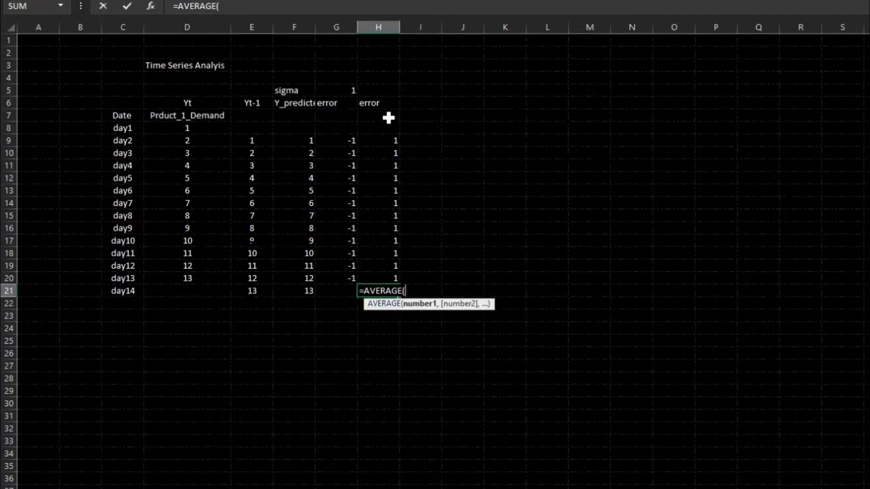
{"action": "left_click_drag", "start_coordinate": [382, 138], "coordinate": [384, 276]}
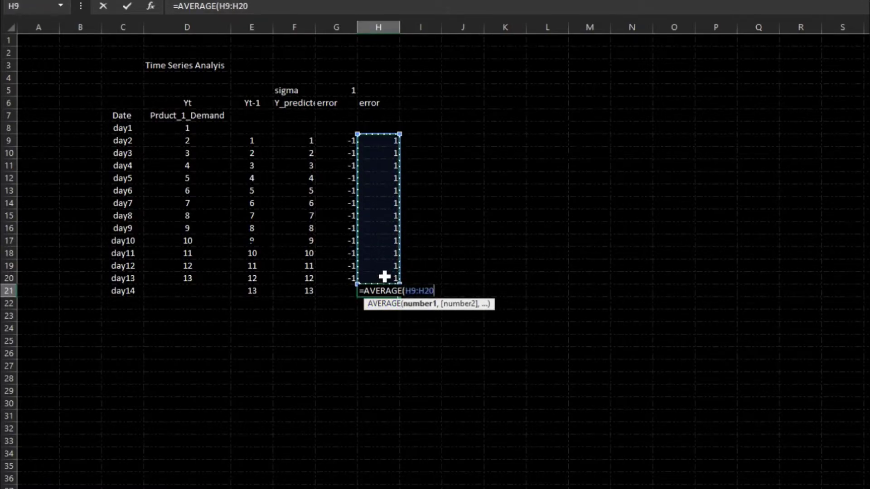
{"action": "type", "text": ")"}
{"action": "key", "text": "Return"}
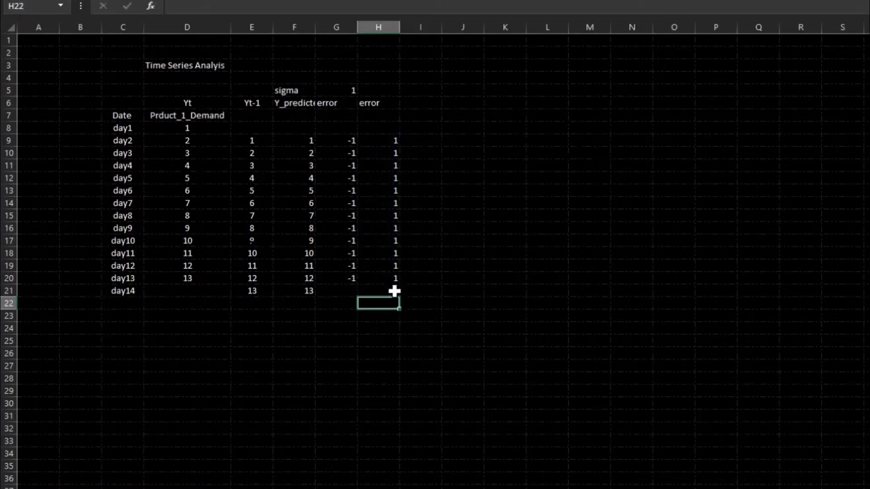
{"action": "left_click", "coordinate": [394, 291]}
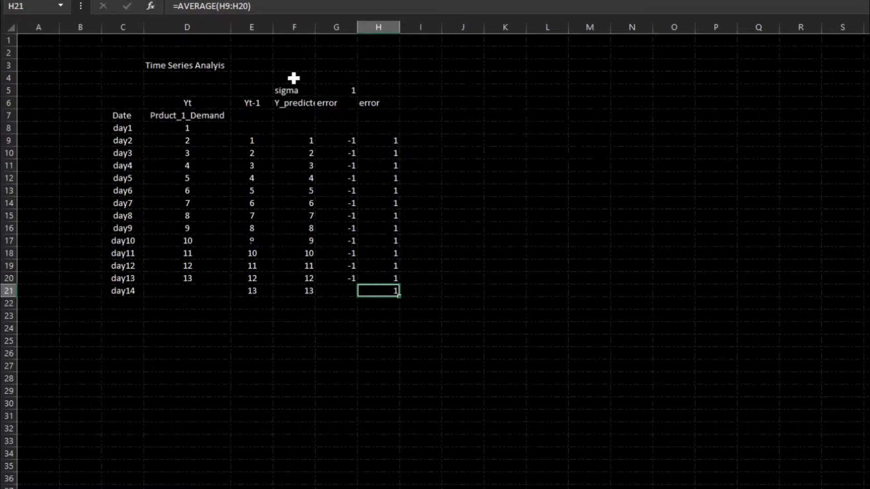
Set the sigma coefficient in G5 to 1.1
{"action": "left_click", "coordinate": [295, 92]}
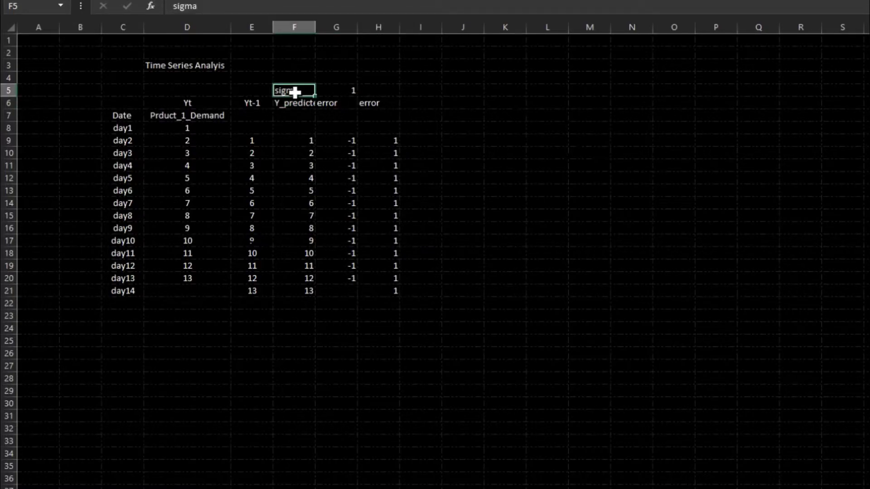
{"action": "left_click", "coordinate": [347, 89]}
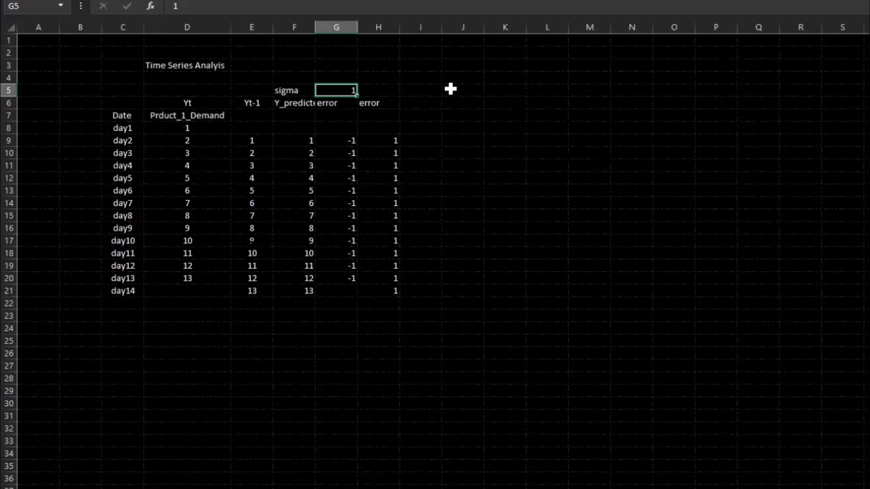
{"action": "type", "text": "0.1"}
{"action": "key", "text": "Return"}
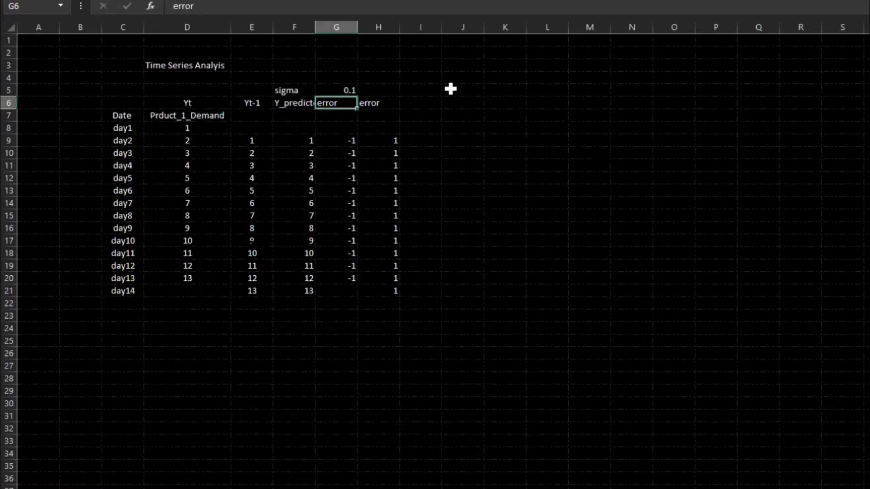
{"action": "key", "text": "Up"}
{"action": "type", "text": "1"}
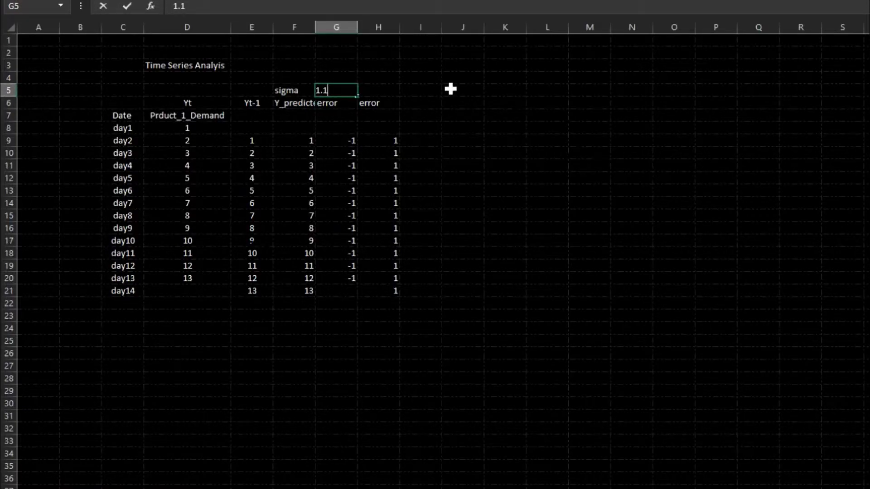
{"action": "key", "text": "Return"}
Replace day2's prediction in F9 with =E9*1.1 and fill it down through day14 in F21
{"action": "key", "text": "Down"}
{"action": "key", "text": "Down"}
{"action": "key", "text": "Down"}
{"action": "key", "text": "Left"}
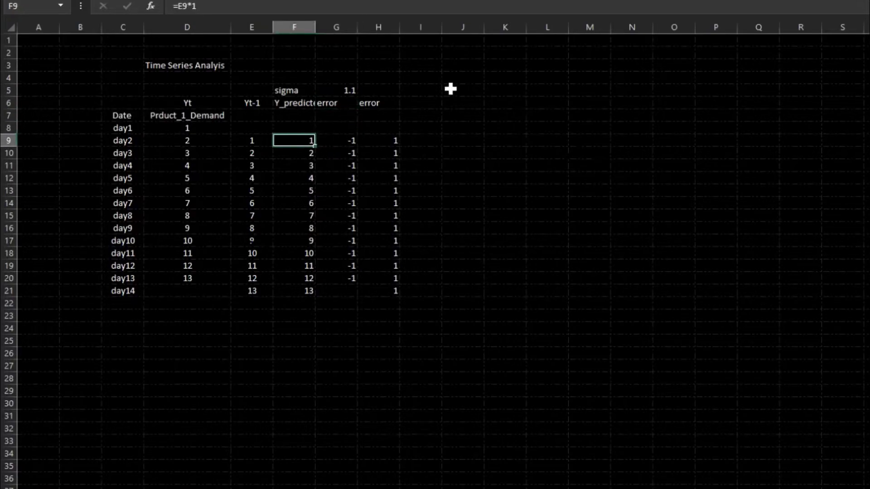
{"action": "type", "text": "="}
{"action": "key", "text": "Left"}
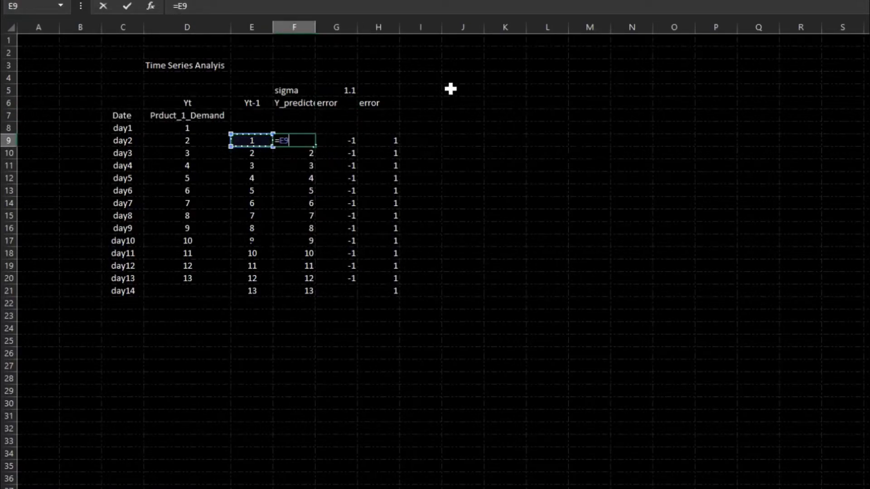
{"action": "type", "text": "*"}
{"action": "key", "text": "Return"}
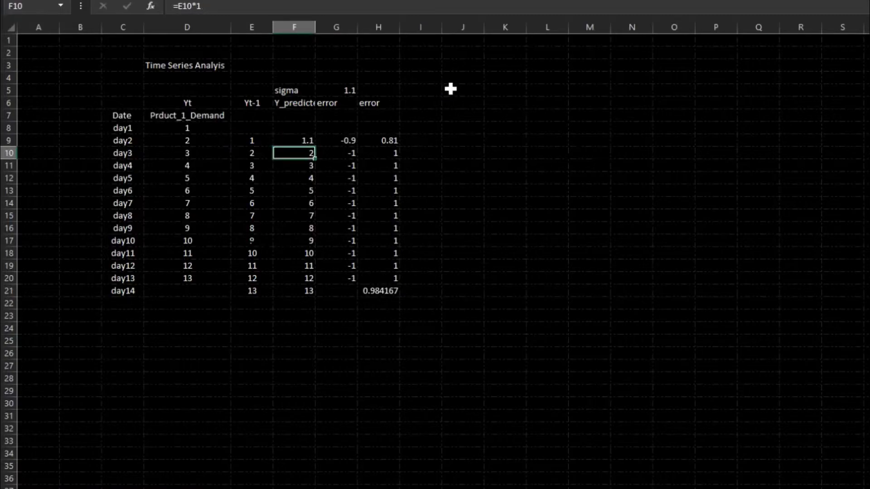
{"action": "left_click", "coordinate": [305, 141]}
{"action": "left_click_drag", "start_coordinate": [314, 146], "coordinate": [306, 291]}
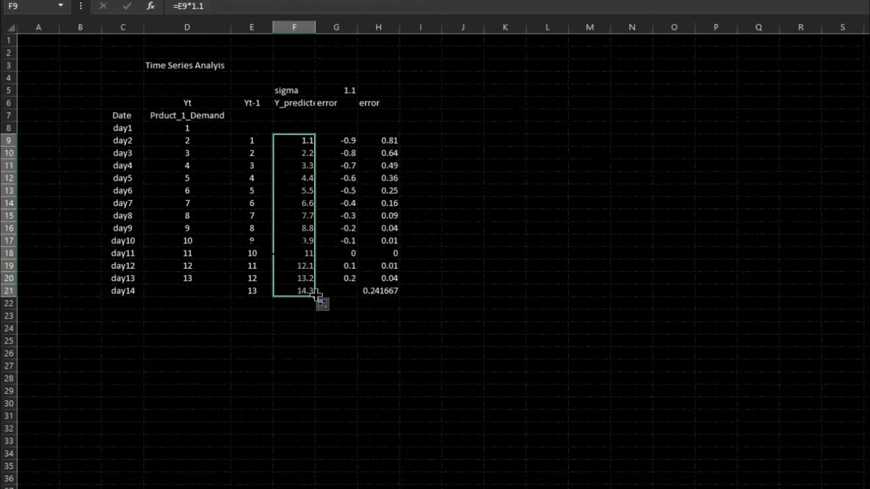
Review the average squared error in H21 together with the sigma coefficient
{"action": "left_click", "coordinate": [389, 292]}
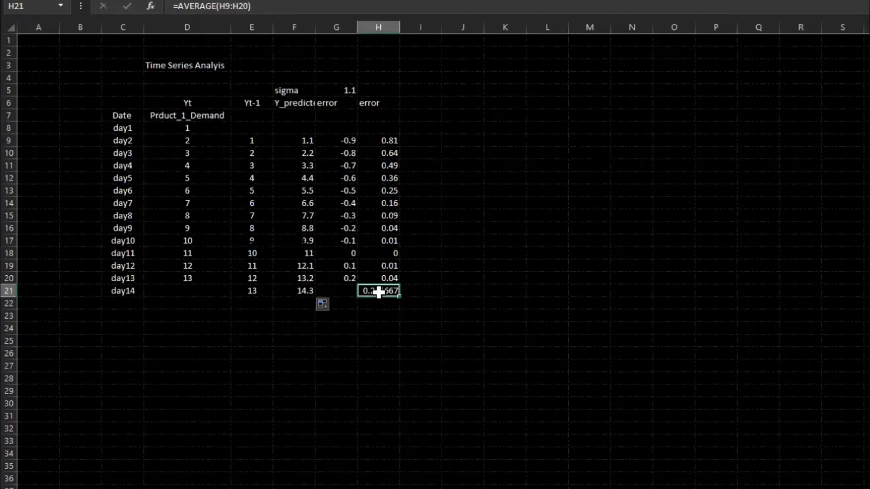
{"action": "left_click", "coordinate": [296, 90]}
{"action": "left_click_drag", "start_coordinate": [297, 90], "coordinate": [355, 85]}
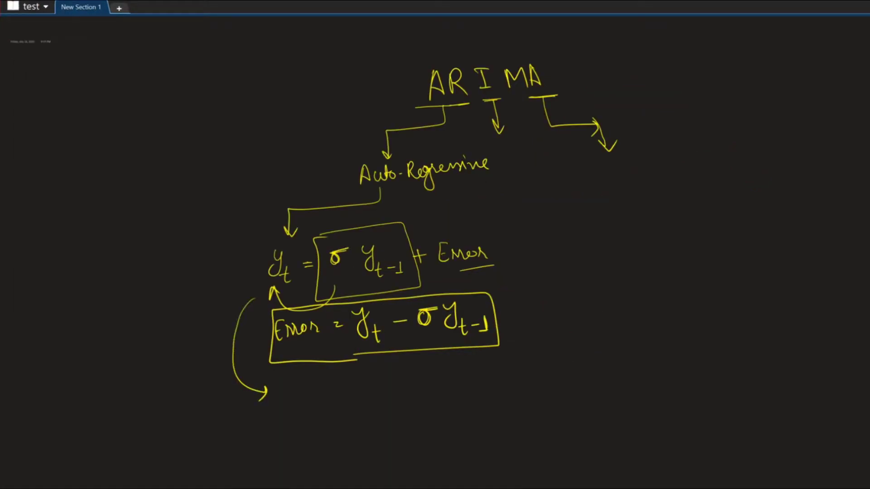
Switch to the OneNote page and handwrite yt = σ1 yt-1 + σ2 yt-2 + σ3 yt-3 + ... + error below the boxed error equation
{"action": "mouse_move", "coordinate": [278, 381]}
{"action": "left_mouse_down"}
{"action": "mouse_move", "coordinate": [291, 383]}
{"action": "mouse_move", "coordinate": [281, 410]}
{"action": "left_mouse_up"}
{"action": "left_click_drag", "start_coordinate": [301, 395], "coordinate": [302, 412]}
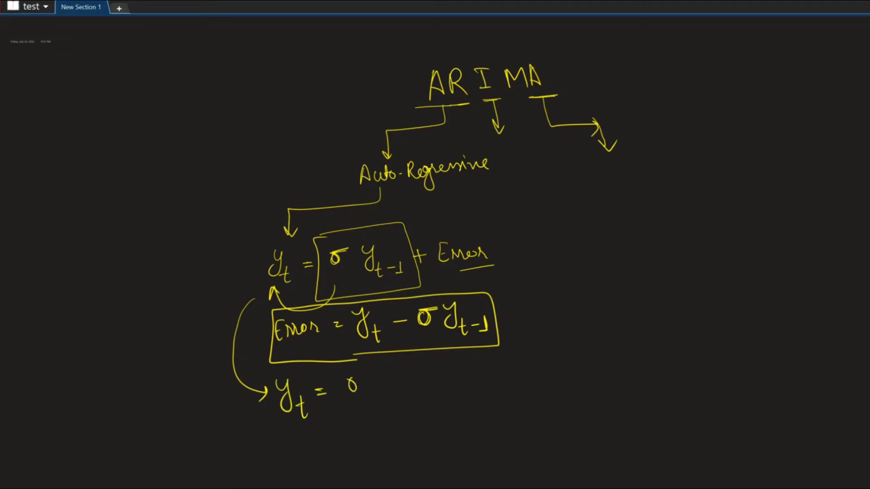
{"action": "left_click_drag", "start_coordinate": [388, 373], "coordinate": [386, 393]}
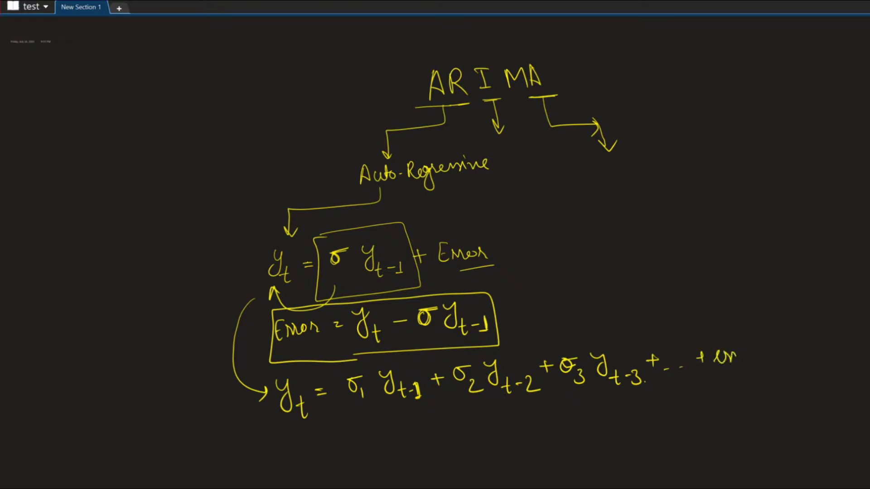
{"action": "left_click_drag", "start_coordinate": [748, 359], "coordinate": [762, 365]}
{"action": "mouse_move", "coordinate": [571, 400]}
{"action": "left_mouse_down"}
{"action": "mouse_move", "coordinate": [757, 385]}
{"action": "mouse_move", "coordinate": [784, 359]}
{"action": "mouse_move", "coordinate": [763, 334]}
{"action": "mouse_move", "coordinate": [277, 362]}
{"action": "left_mouse_up"}
{"action": "left_click_drag", "start_coordinate": [266, 425], "coordinate": [576, 399]}
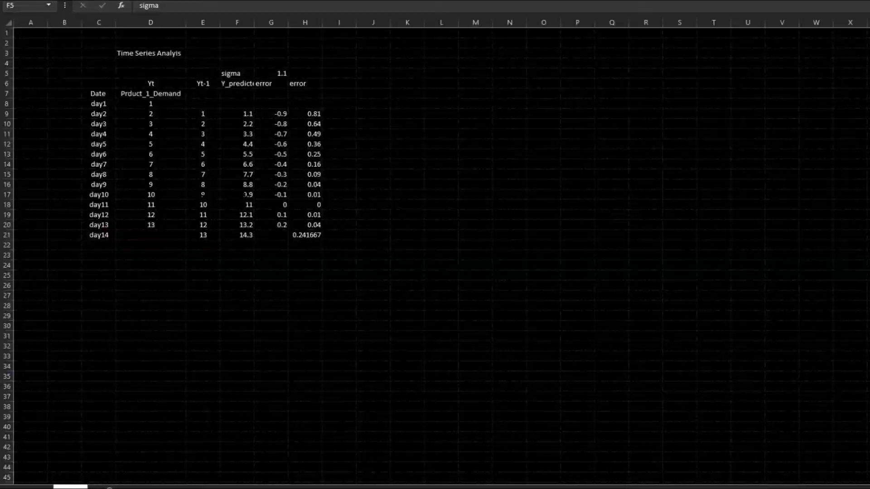
Switch to the Excel sheet, copy the Yt-1 header into I6 and change it to Yt-2
{"action": "key", "text": "alt+Tab"}
{"action": "left_click", "coordinate": [158, 104]}
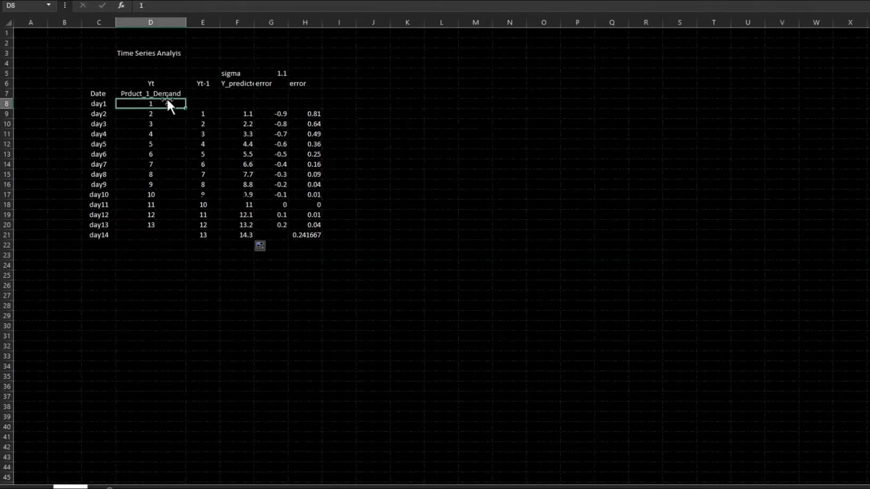
{"action": "left_click_drag", "start_coordinate": [158, 114], "coordinate": [157, 227]}
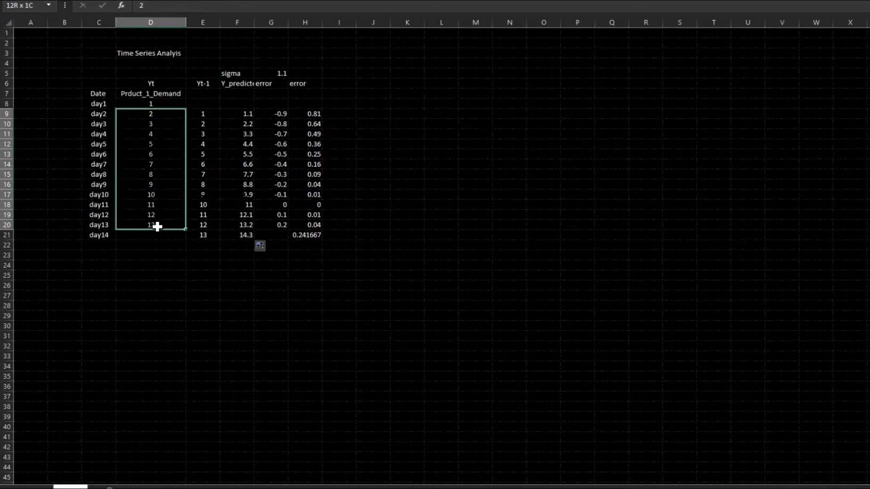
{"action": "left_click", "coordinate": [206, 83]}
{"action": "key", "text": "ctrl+c"}
{"action": "left_click", "coordinate": [343, 81]}
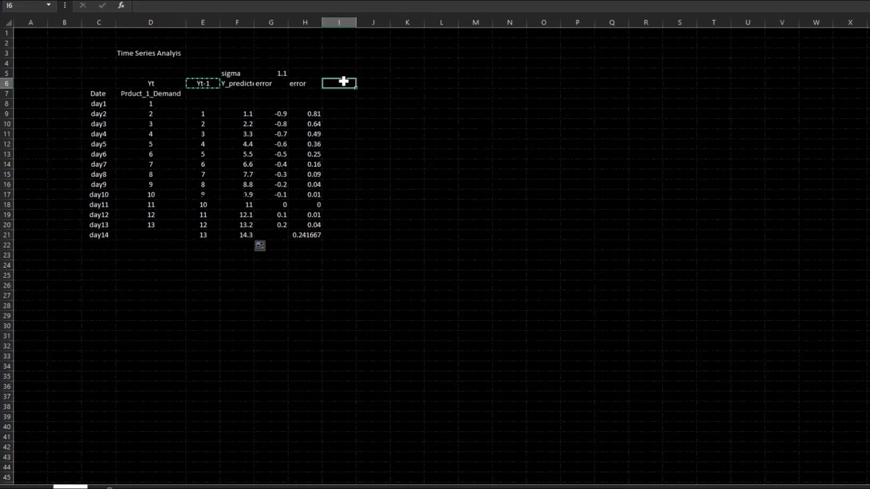
{"action": "key", "text": "ctrl+v"}
{"action": "double_click", "coordinate": [348, 84]}
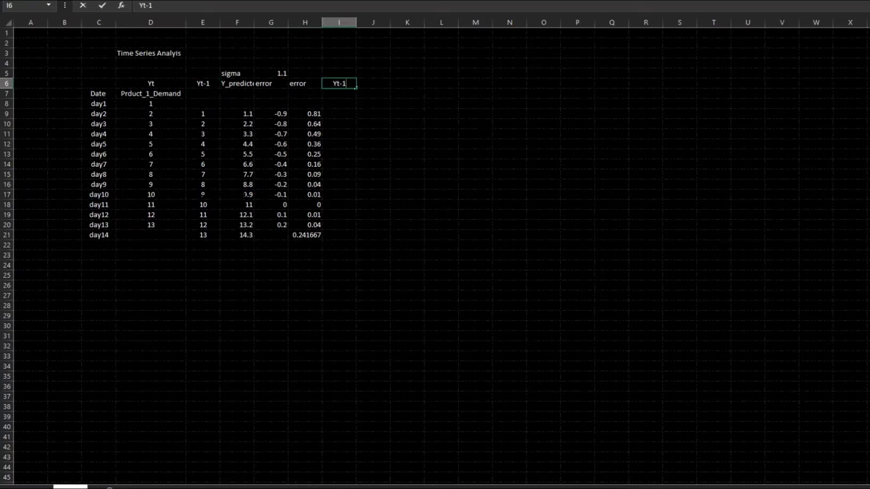
Copy the demand values in D8:D20 into the Yt-2 column, starting at I10 on day3
{"action": "left_click", "coordinate": [168, 104]}
{"action": "left_click_drag", "start_coordinate": [168, 104], "coordinate": [167, 224]}
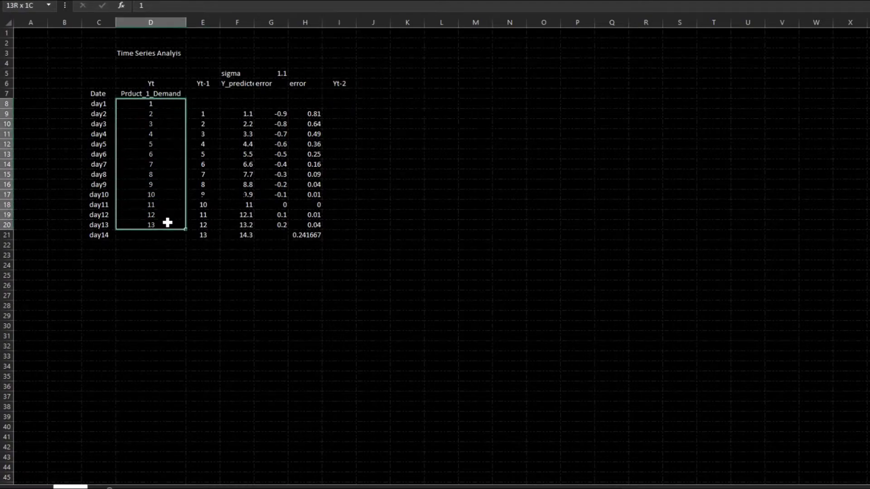
{"action": "key", "text": "ctrl+c"}
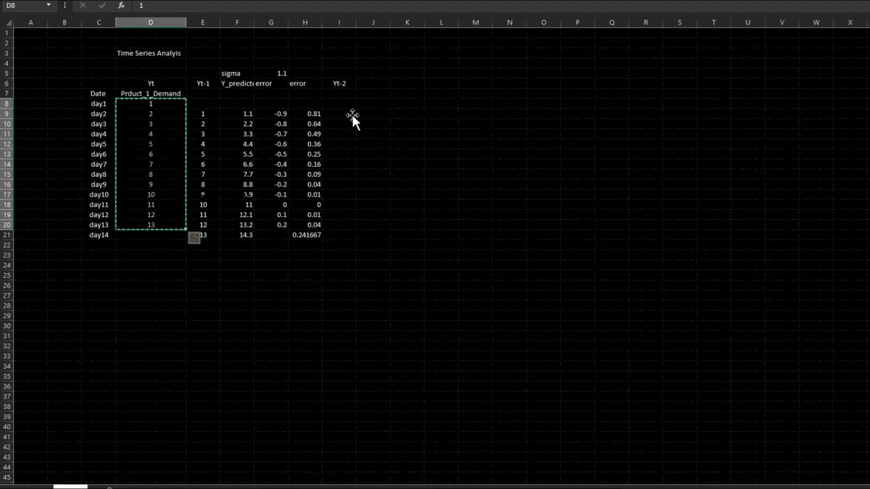
{"action": "left_click", "coordinate": [340, 122]}
{"action": "key", "text": "ctrl+v"}
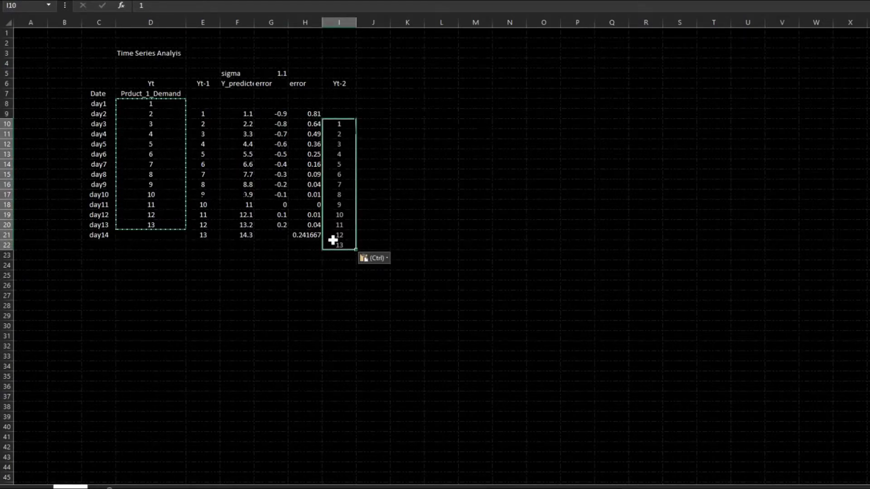
Enter the header Yt-3 in J6, next to the Yt-2 header
{"action": "left_click", "coordinate": [343, 83]}
{"action": "key", "text": "ctrl+c"}
{"action": "key", "text": "Right"}
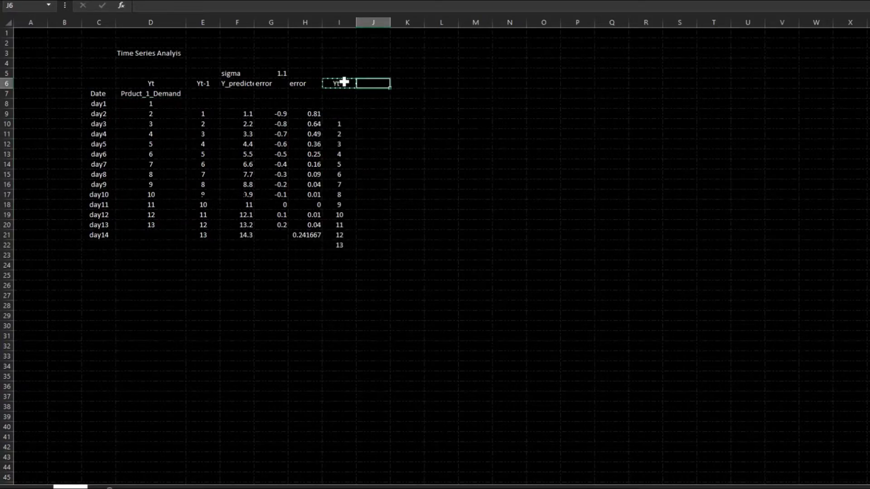
{"action": "type", "text": "Yt"}
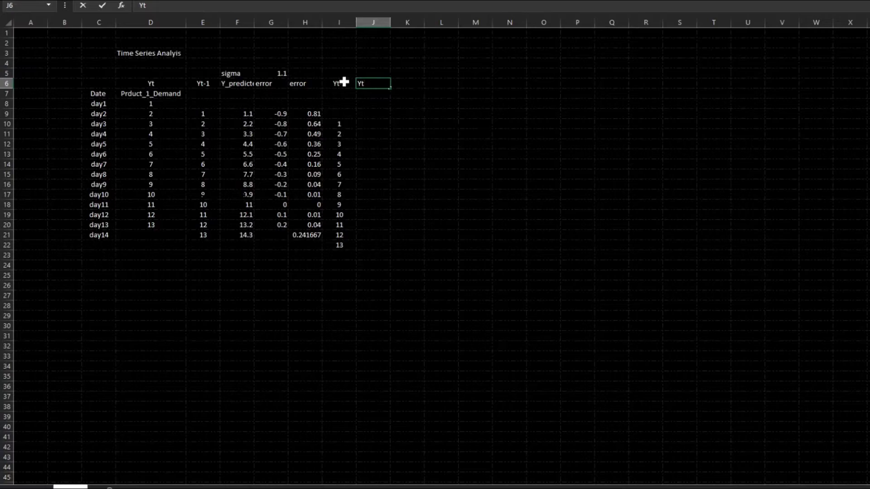
{"action": "type", "text": "-3"}
{"action": "key", "text": "Return"}
Copy the Yt-2 values in I10:I22 into the Yt-3 column, starting one row lower at J11
{"action": "left_click_drag", "start_coordinate": [341, 124], "coordinate": [343, 240]}
{"action": "key", "text": "ctrl+c"}
{"action": "key", "text": "Right"}
{"action": "key", "text": "Down"}
{"action": "key", "text": "ctrl+v"}
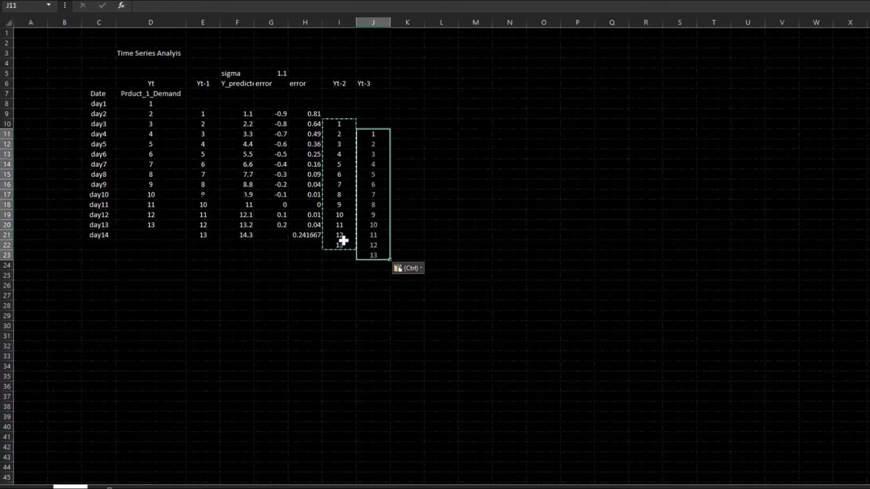
{"action": "left_click", "coordinate": [374, 235]}
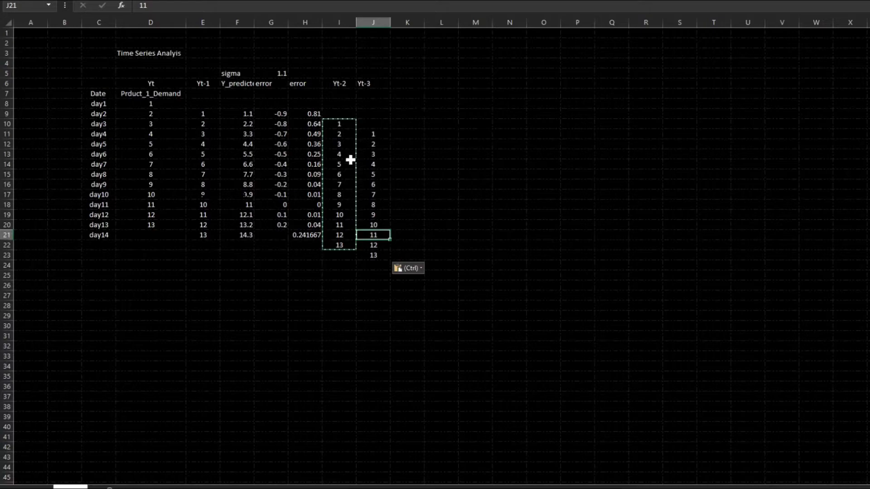
Copy the Yt-3 values in J11:J23 into column K from K12 and head the column yt-4 in K6
{"action": "left_click_drag", "start_coordinate": [373, 134], "coordinate": [365, 259]}
{"action": "key", "text": "ctrl+c"}
{"action": "key", "text": "Right"}
{"action": "key", "text": "Down"}
{"action": "key", "text": "ctrl+v"}
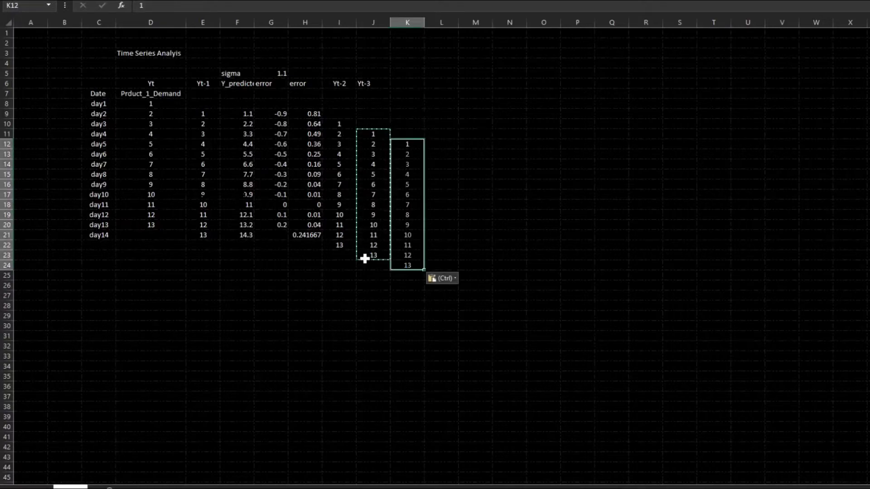
{"action": "left_click", "coordinate": [408, 76]}
{"action": "left_click", "coordinate": [408, 81]}
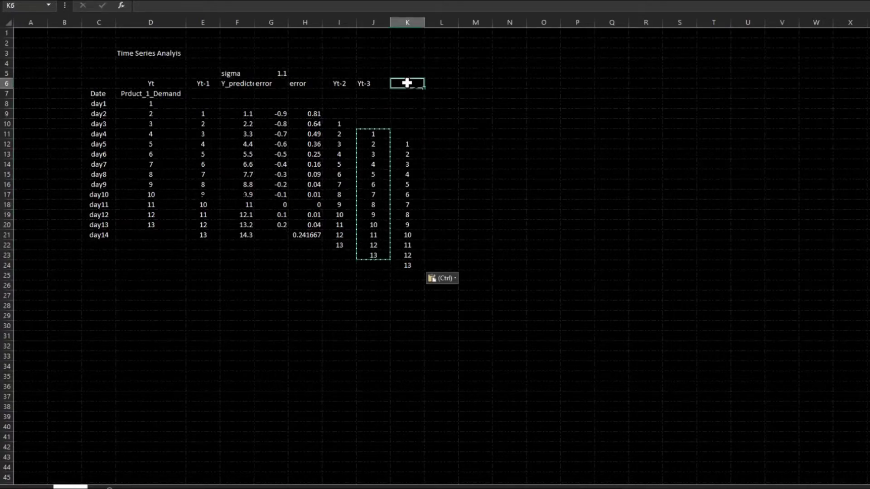
{"action": "type", "text": "yt-4"}
{"action": "key", "text": "Return"}
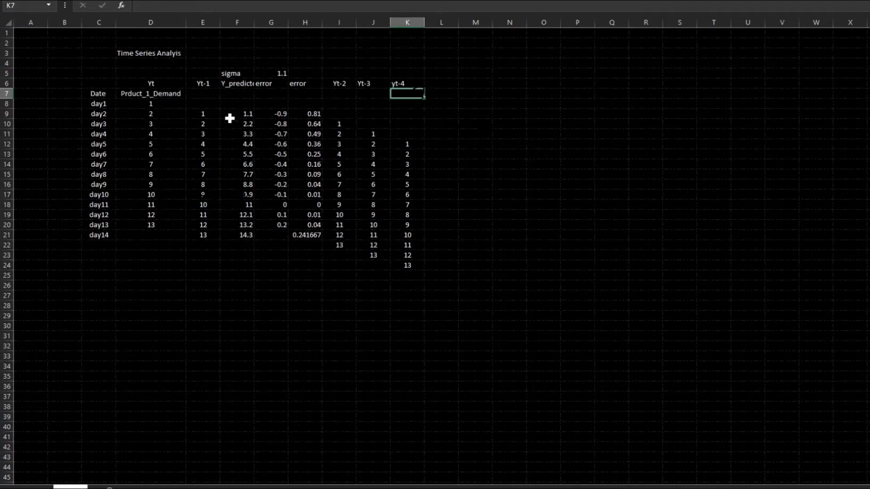
Examine the sigma row above the lag columns and where the Yt-1, Yt-2, Yt-3 and yt-4 values start
{"action": "key", "text": "ctrl+c"}
{"action": "left_click", "coordinate": [236, 73]}
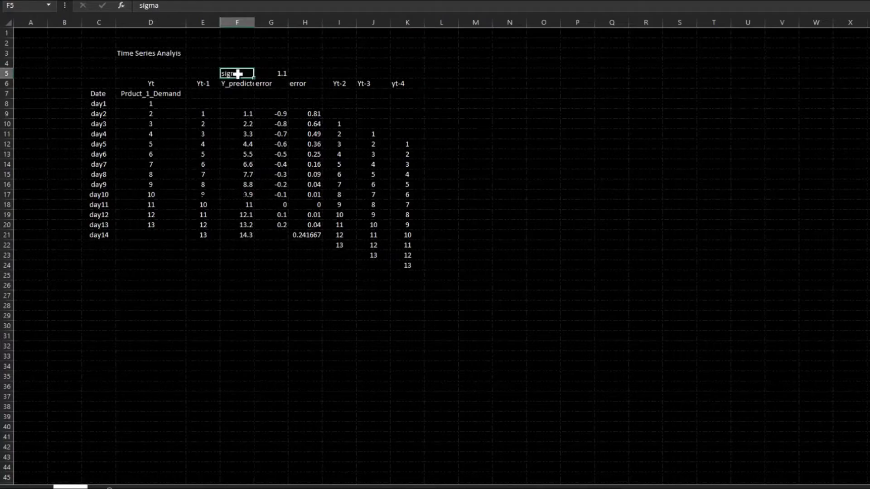
{"action": "left_click", "coordinate": [312, 72]}
{"action": "left_click", "coordinate": [362, 73]}
{"action": "left_click", "coordinate": [403, 75]}
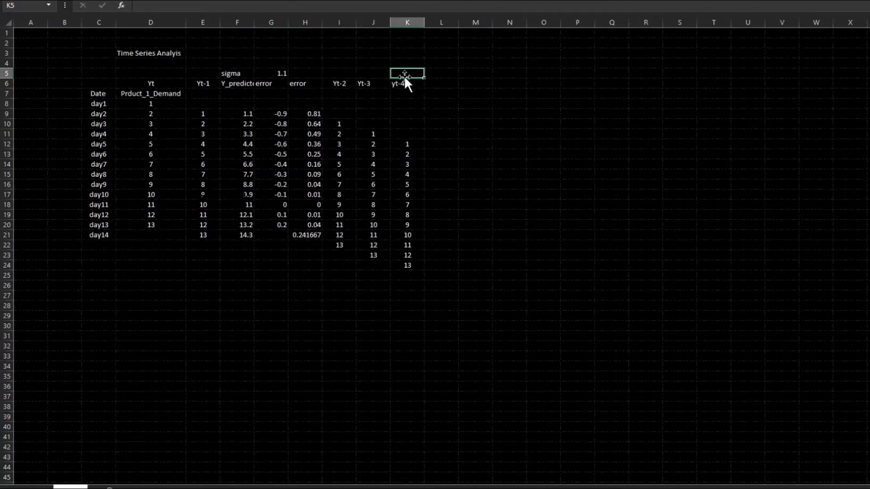
{"action": "left_click", "coordinate": [201, 115]}
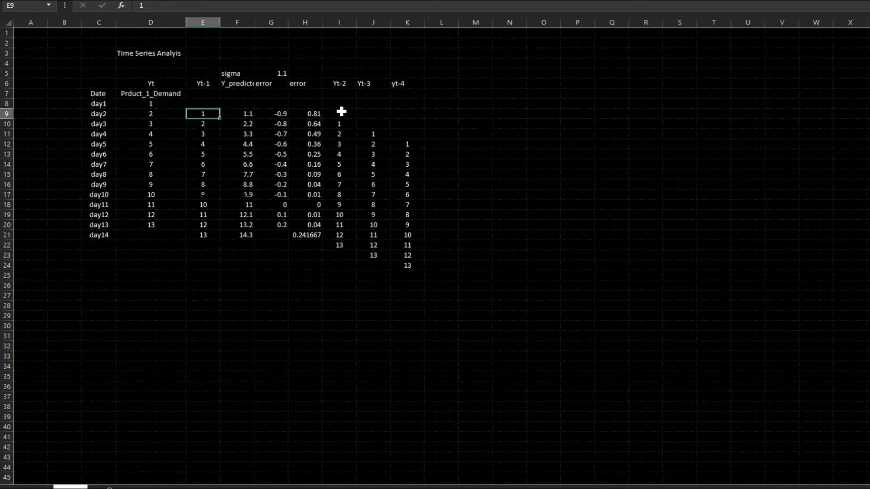
{"action": "left_click", "coordinate": [347, 128]}
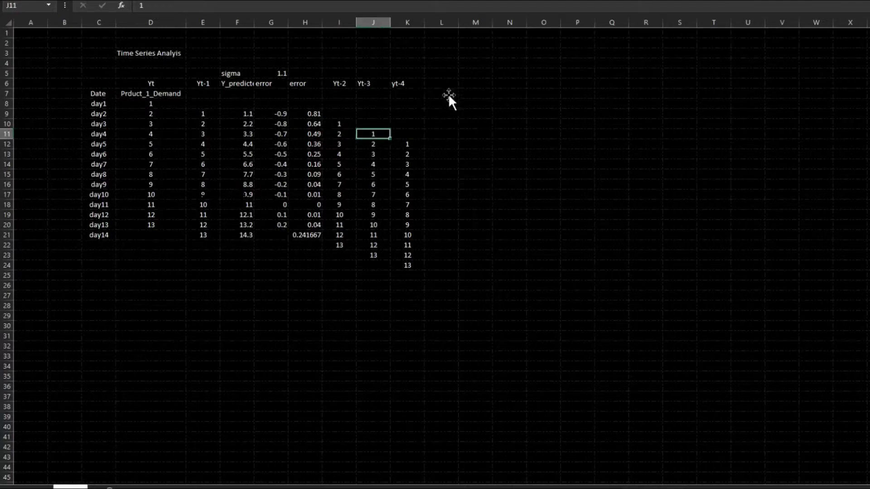
{"action": "left_click", "coordinate": [412, 144]}
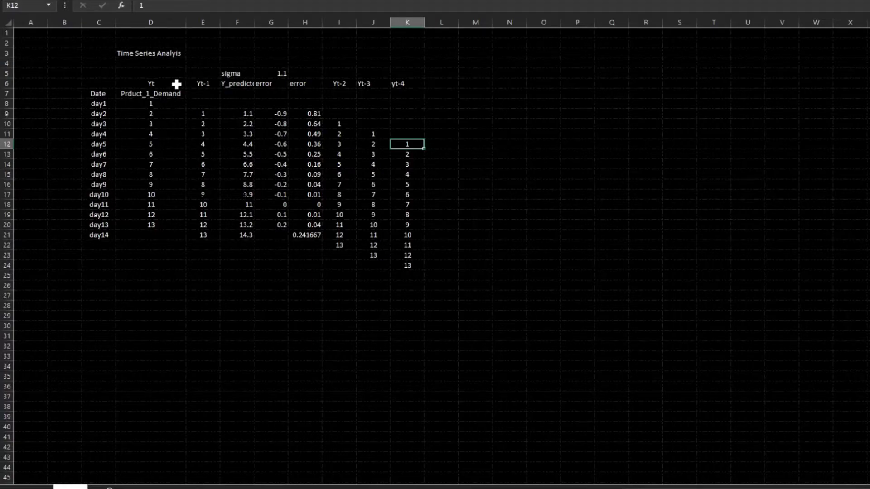
{"action": "left_click_drag", "start_coordinate": [200, 115], "coordinate": [208, 232]}
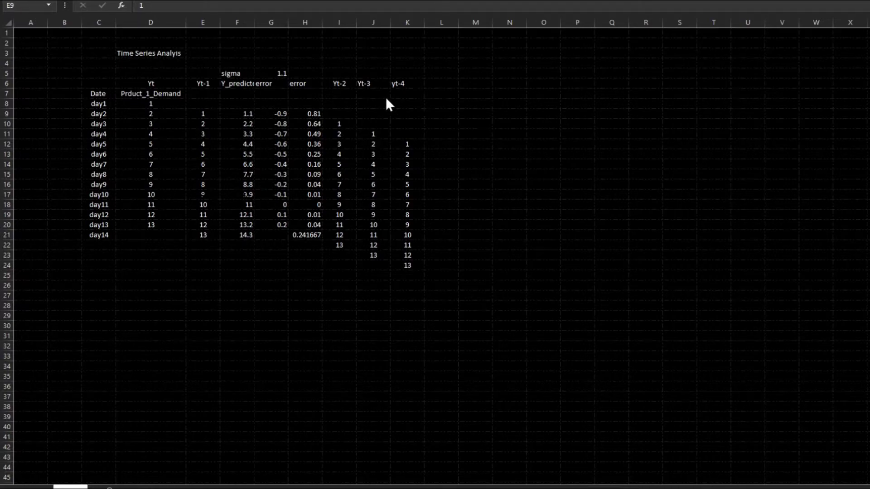
Delete the three extra lag columns Yt-2, Yt-3 and yt-4 in I6:K24
{"action": "left_click_drag", "start_coordinate": [333, 82], "coordinate": [407, 269]}
{"action": "key", "text": "Delete"}
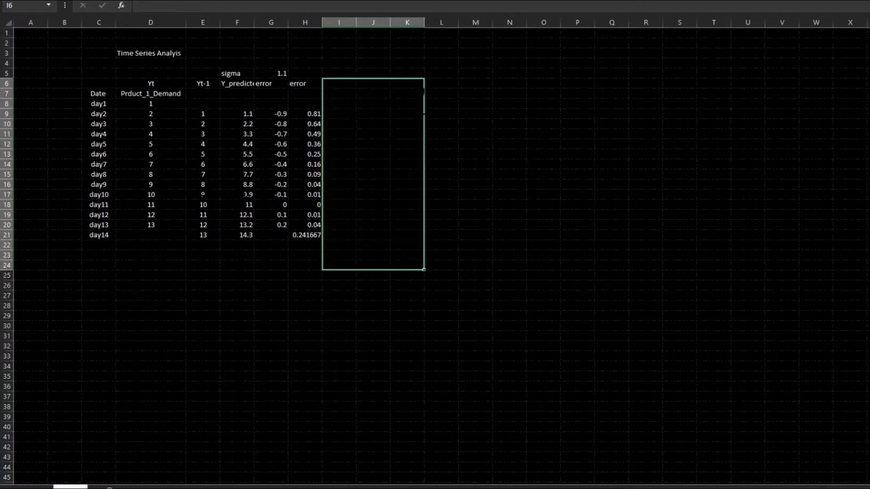
Switch to the OneNote page and draw a downward arrowhead at the end of the branch from MA
{"action": "key", "text": "alt+Tab"}
{"action": "left_click_drag", "start_coordinate": [597, 131], "coordinate": [616, 142]}
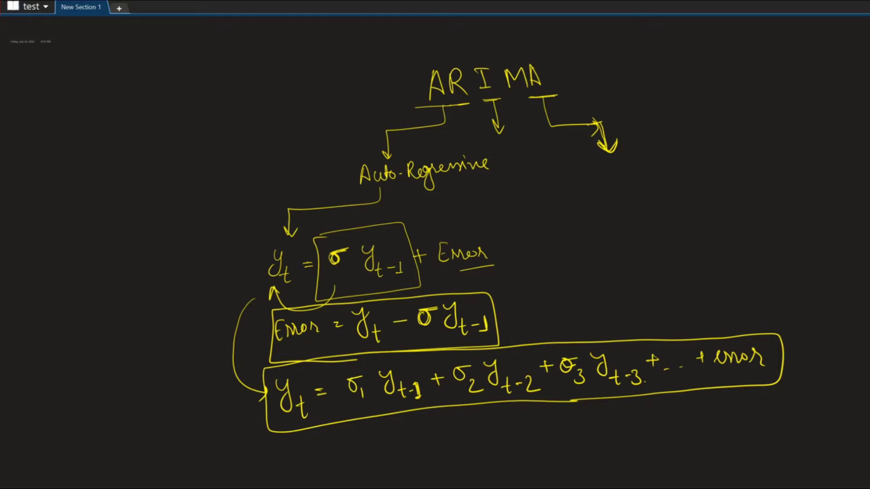